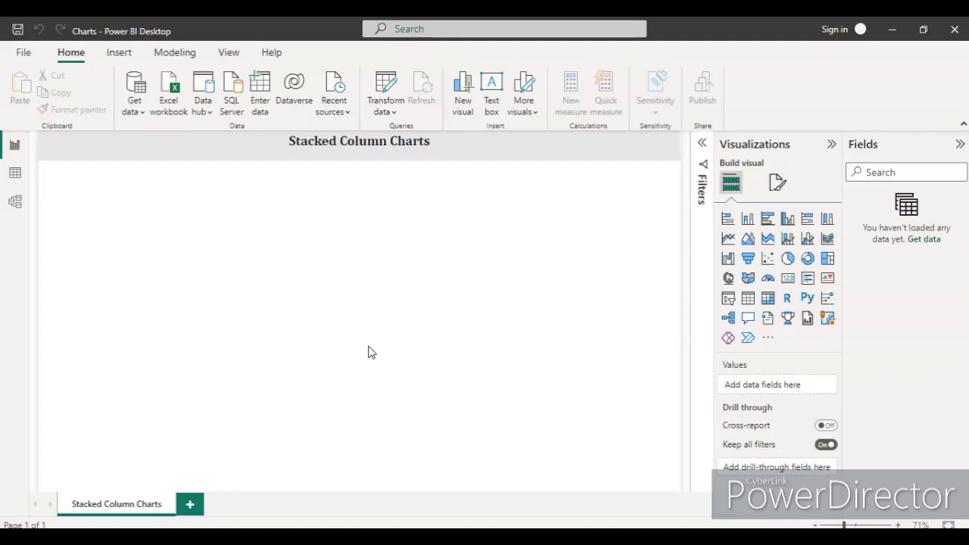
Open the global_superstore_2016 Excel workbook from the DataSet folder for import
mouse_move(370, 352)
mouse_down()
mouse_move(169, 130)
mouse_move(175, 144)
mouse_up()
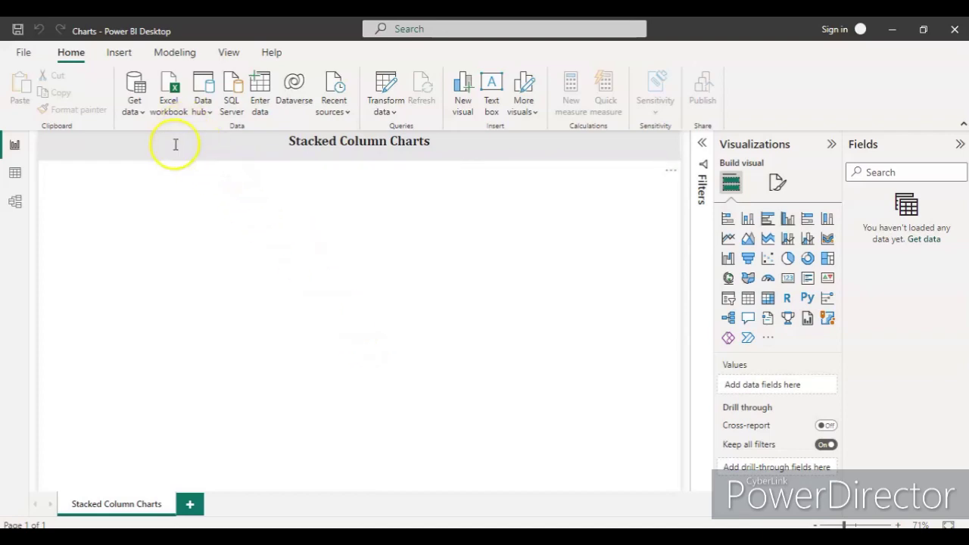
click(174, 93)
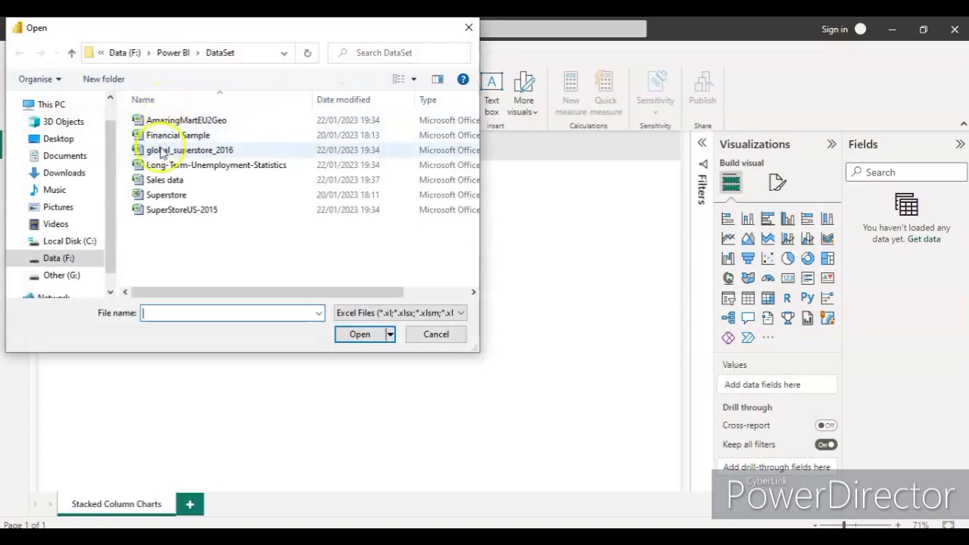
click(203, 154)
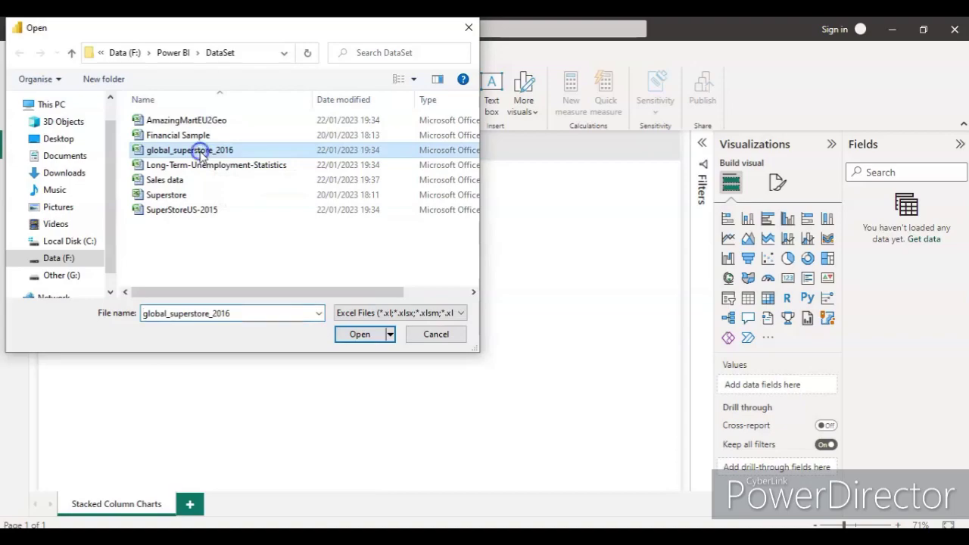
click(355, 334)
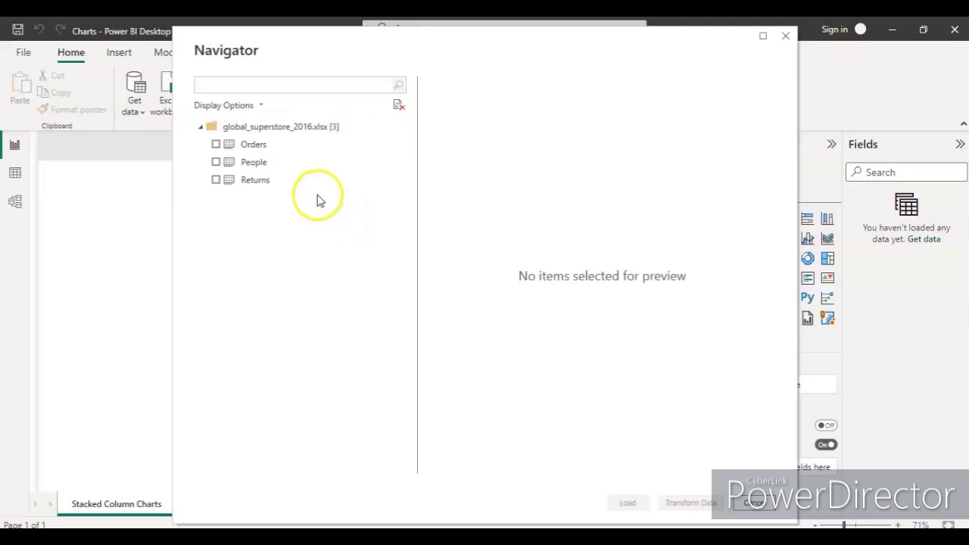
Tick the Orders sheet in the Navigator and load it
click(216, 143)
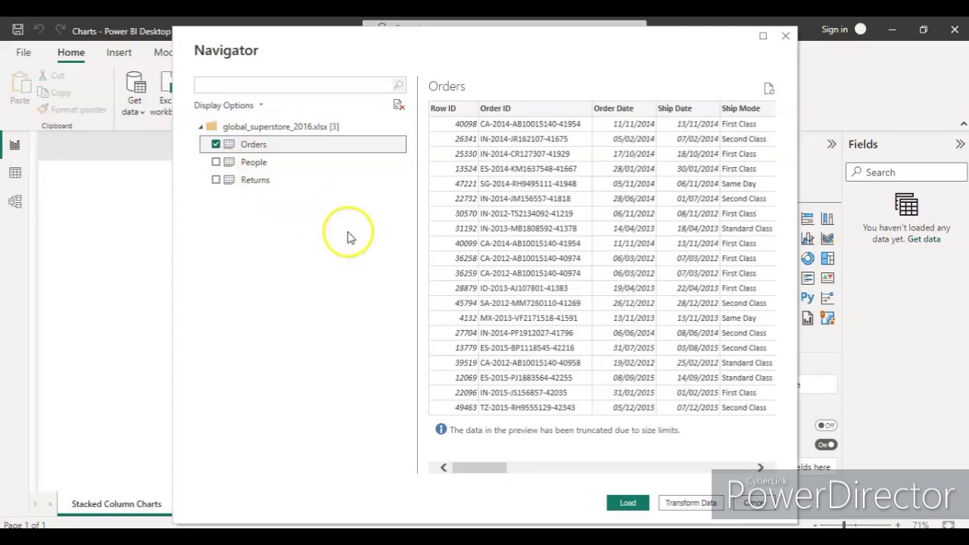
click(627, 504)
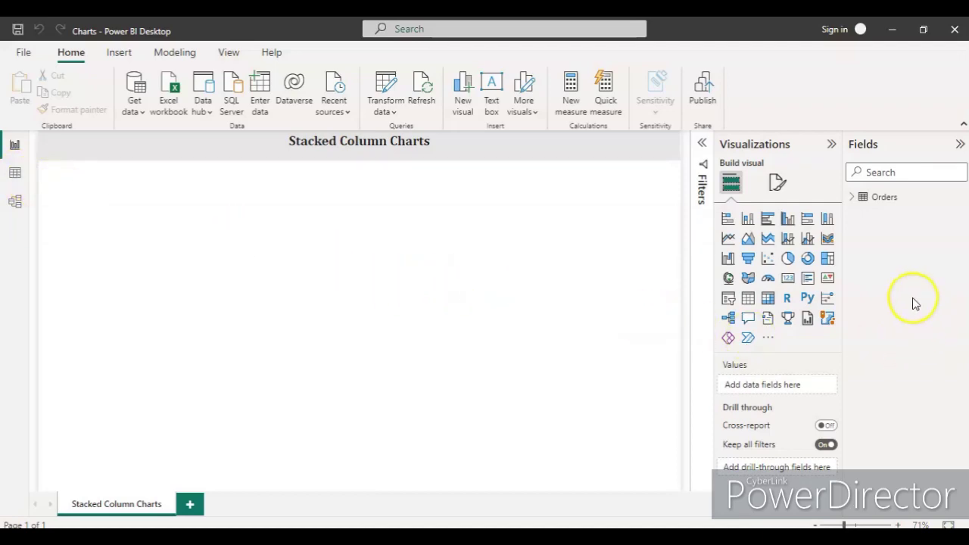
Expand the Orders fields and view the table's 51,290 rows in Data view
click(855, 201)
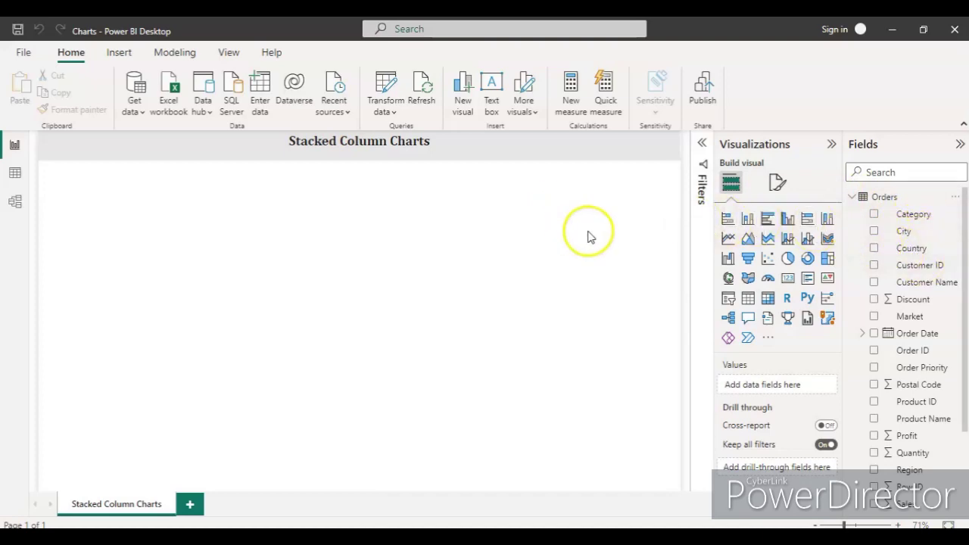
click(17, 175)
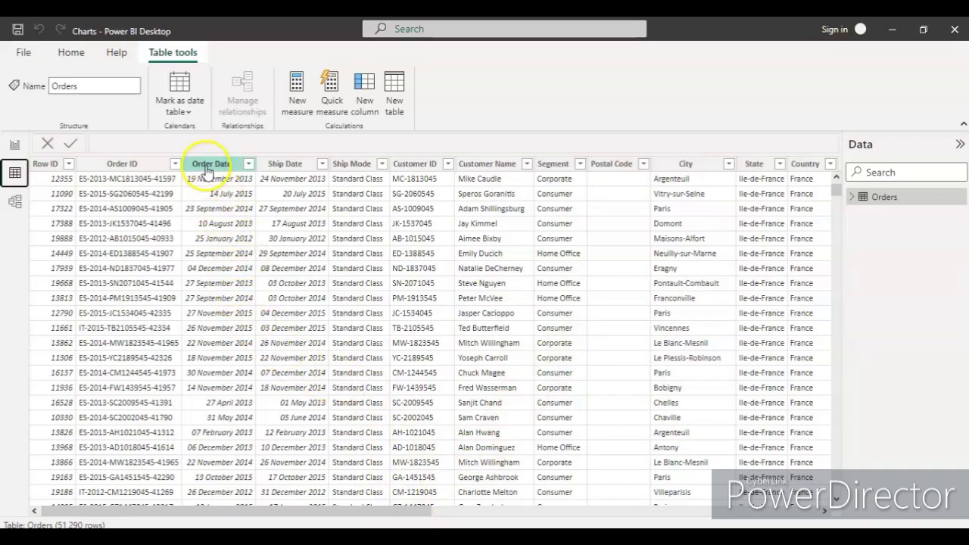
drag(381, 513, 742, 511)
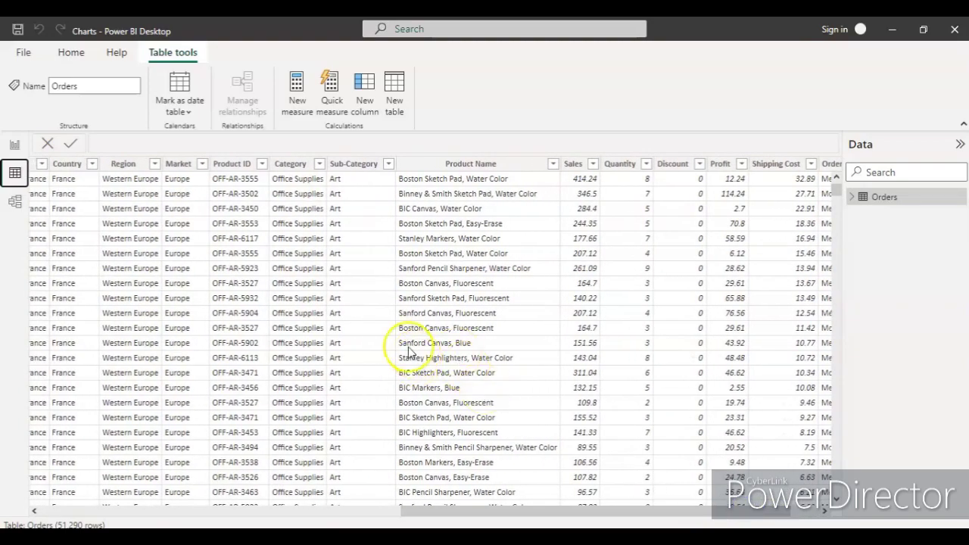
click(318, 164)
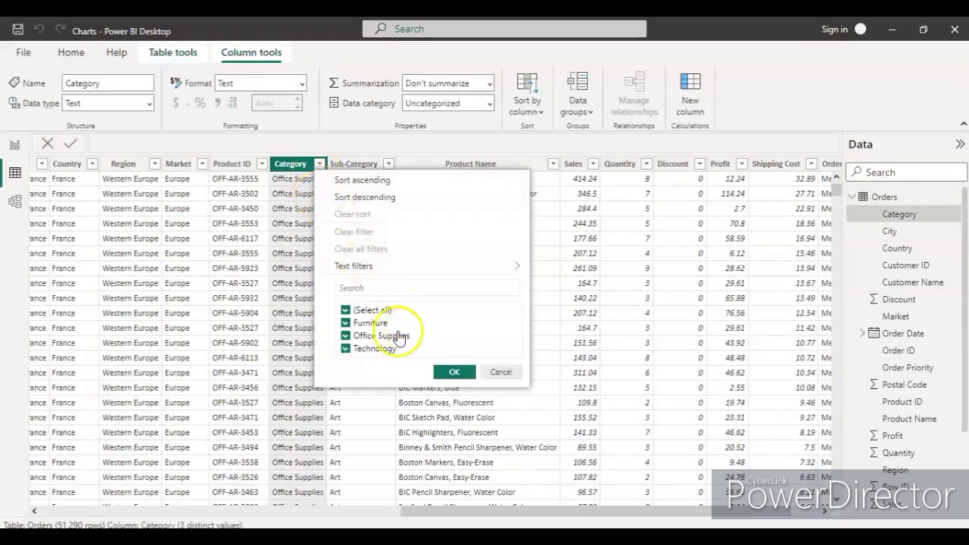
click(500, 373)
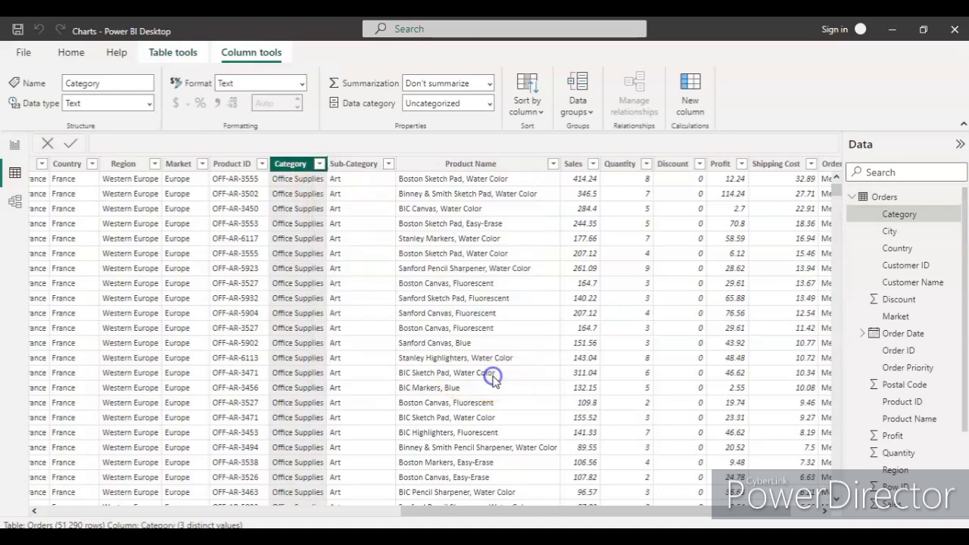
Add a stacked column chart to the report page and resize it taller and narrower
click(15, 145)
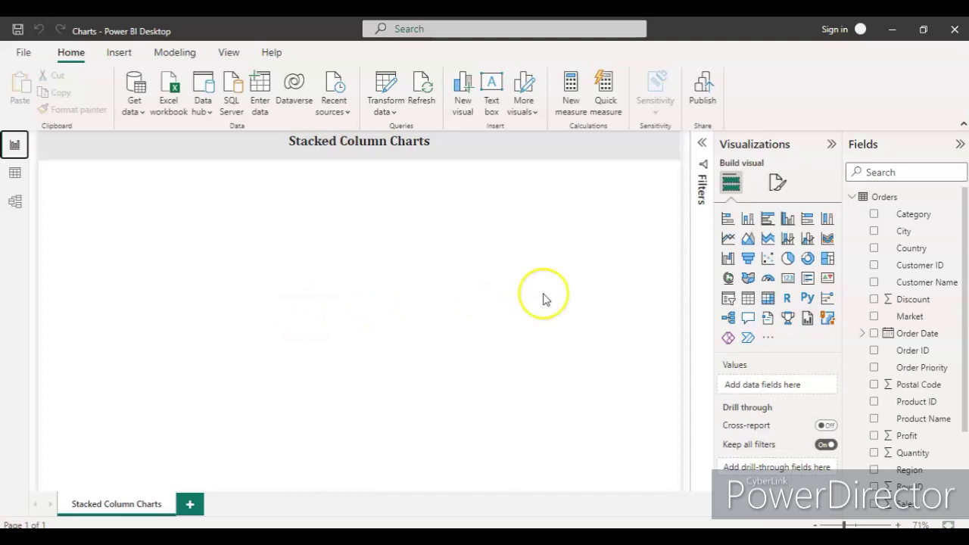
click(747, 222)
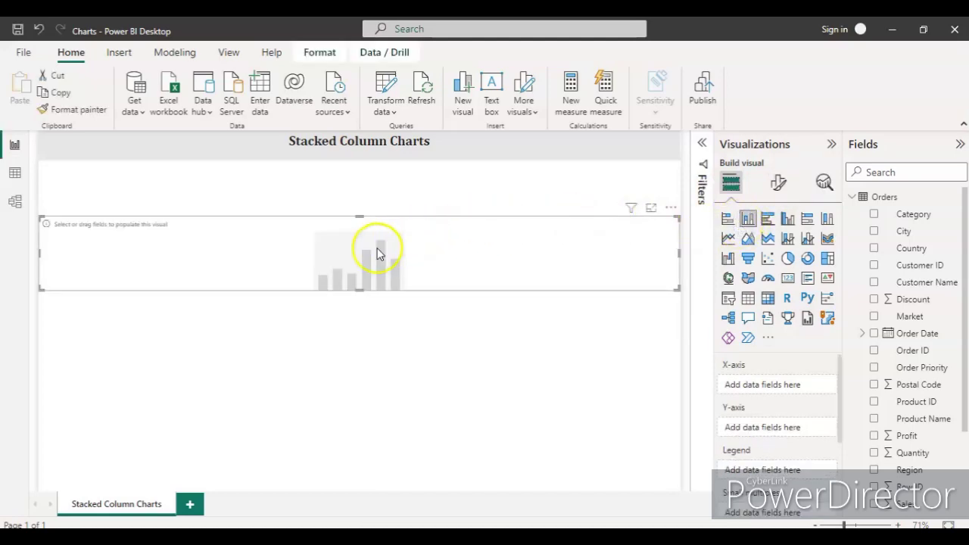
drag(360, 290, 361, 341)
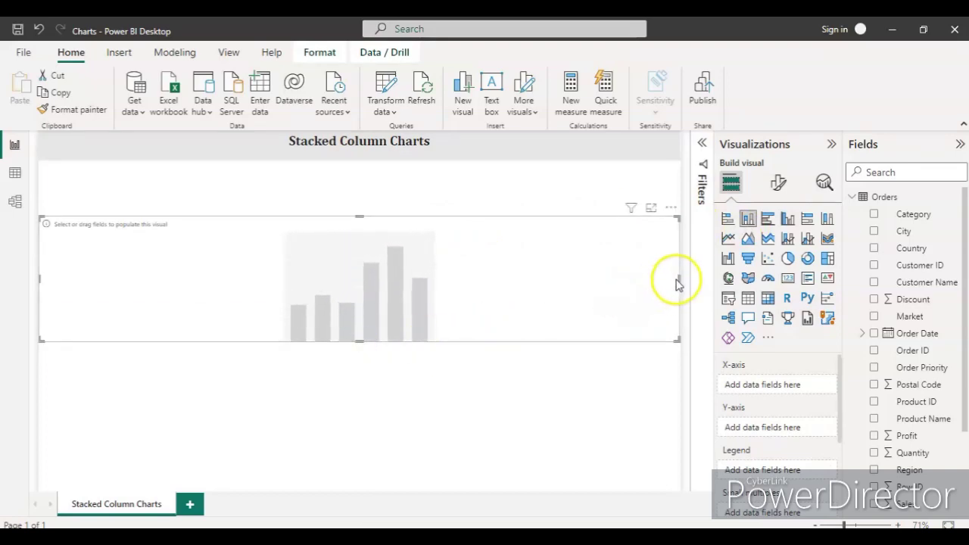
drag(679, 280, 636, 280)
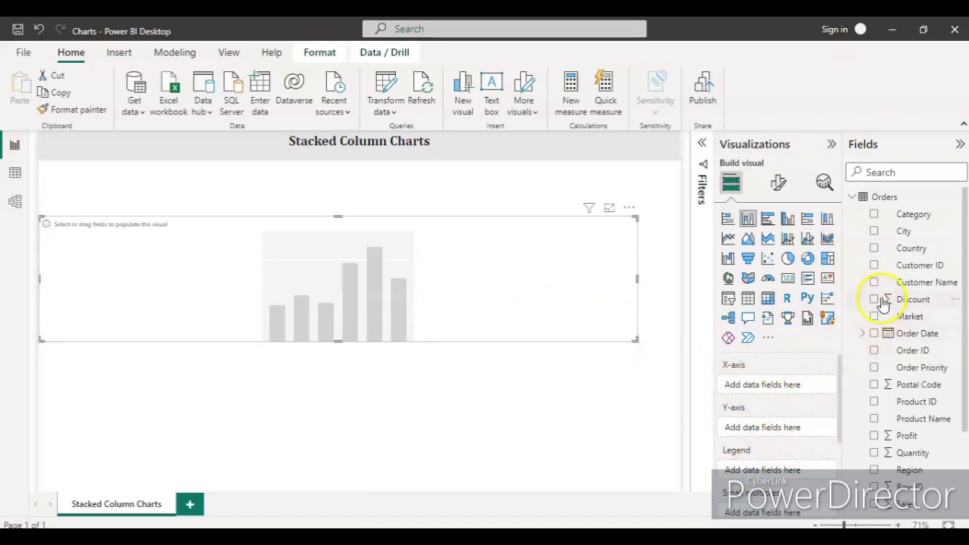
Put Order Date on the X-axis and Quantity on the Y-axis
drag(908, 339, 784, 386)
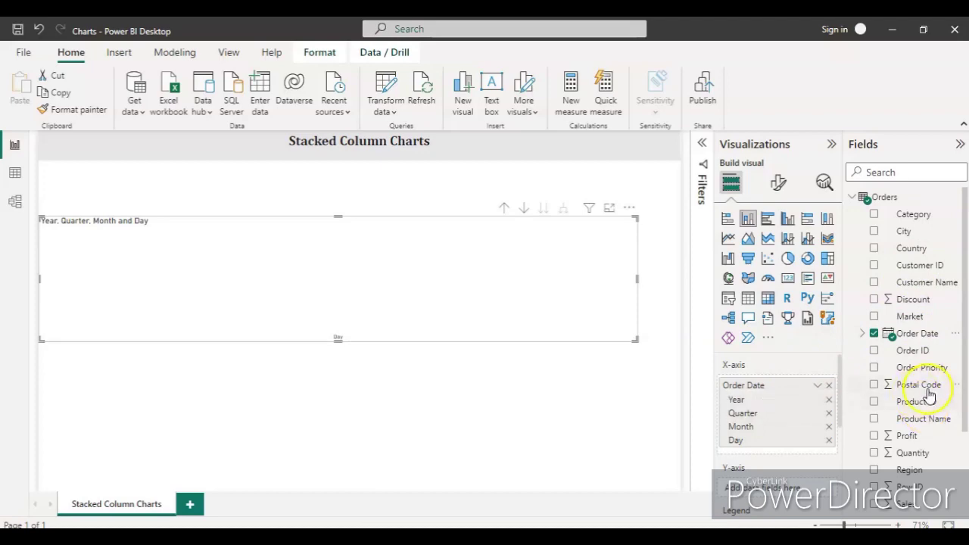
scroll(916, 389, down, 1)
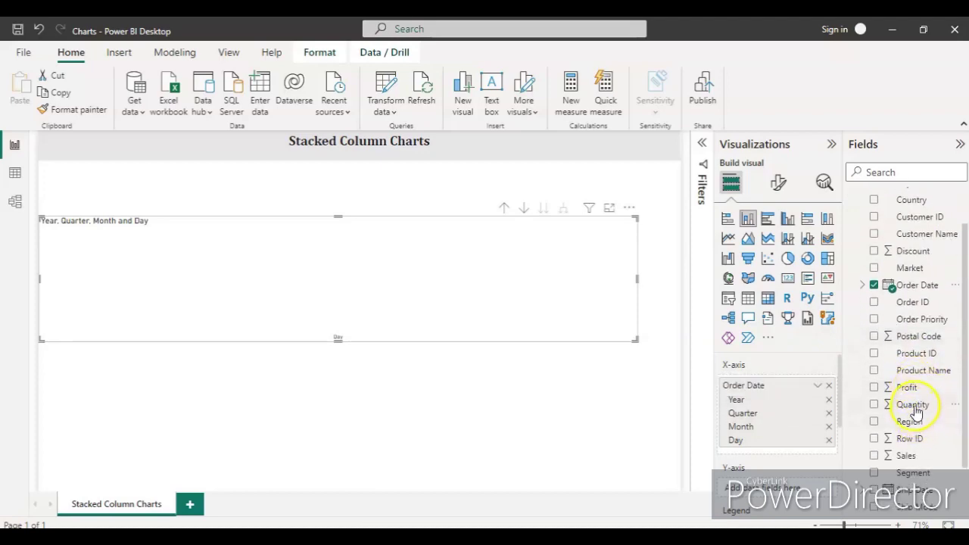
drag(914, 413, 788, 488)
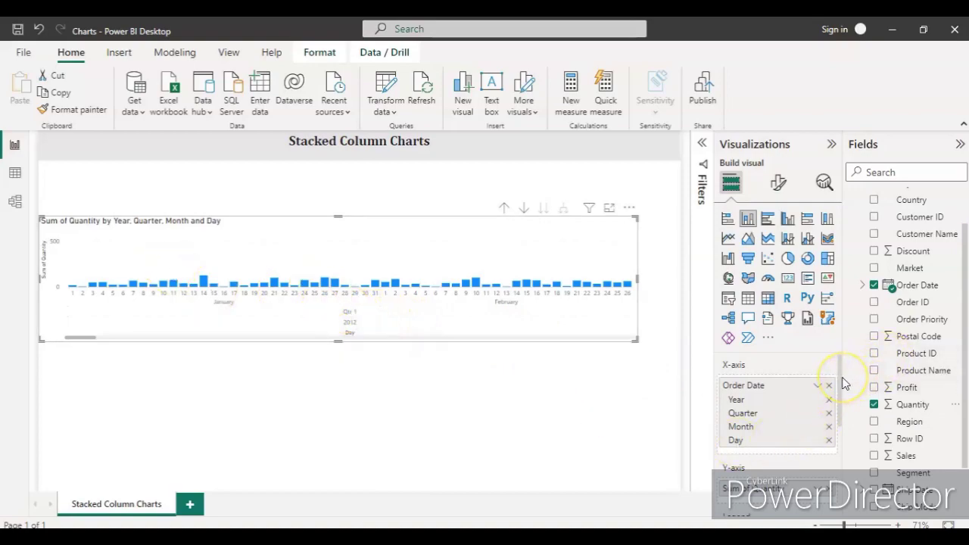
drag(843, 389, 841, 426)
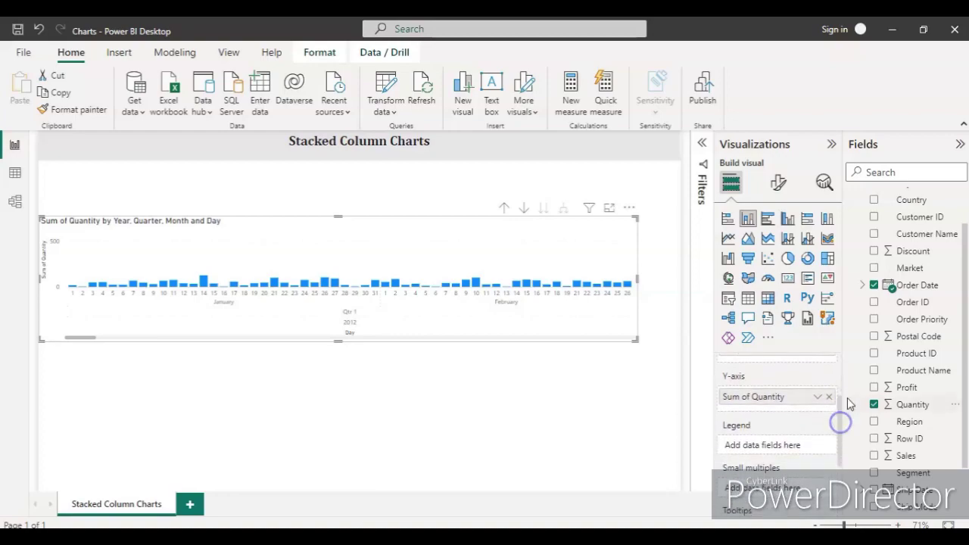
scroll(878, 257, up, 2)
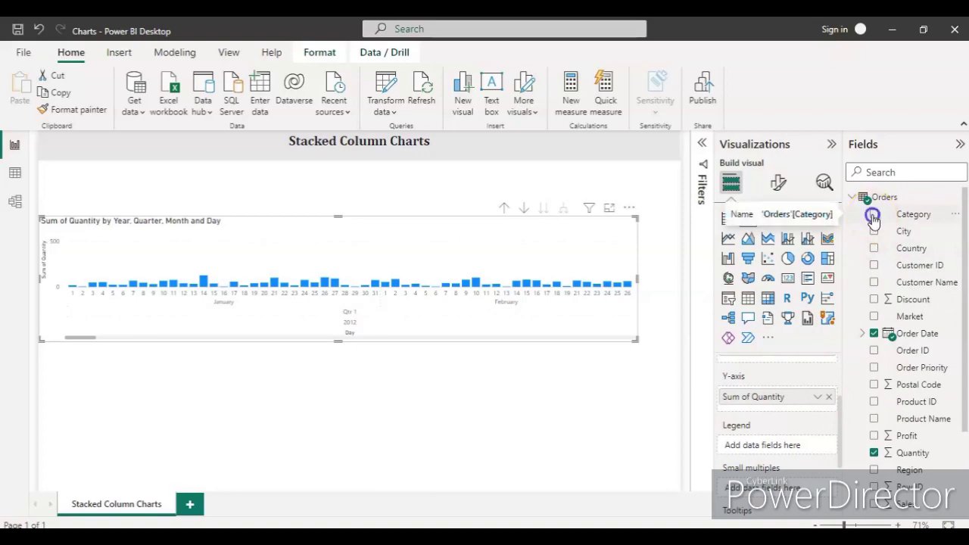
Add Category to the Legend, then shift the chart slightly right and narrow it
drag(872, 219, 749, 447)
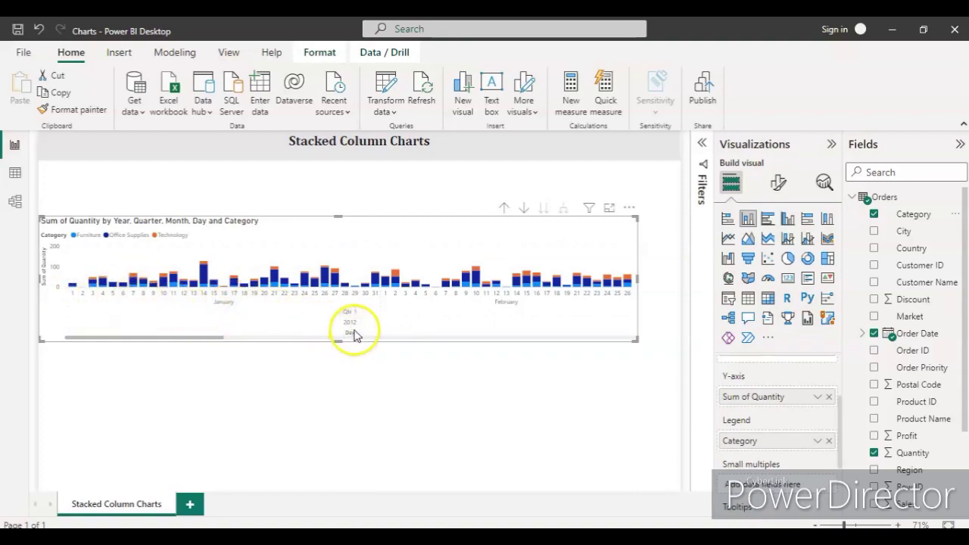
click(229, 339)
mouse_move(230, 339)
mouse_down()
mouse_move(238, 336)
mouse_move(214, 341)
mouse_move(231, 339)
mouse_up()
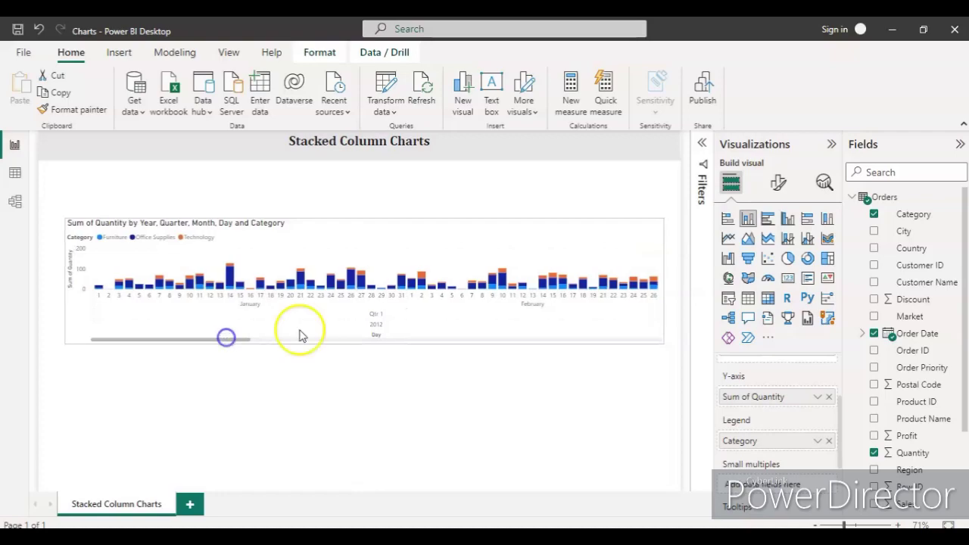
drag(663, 281, 650, 281)
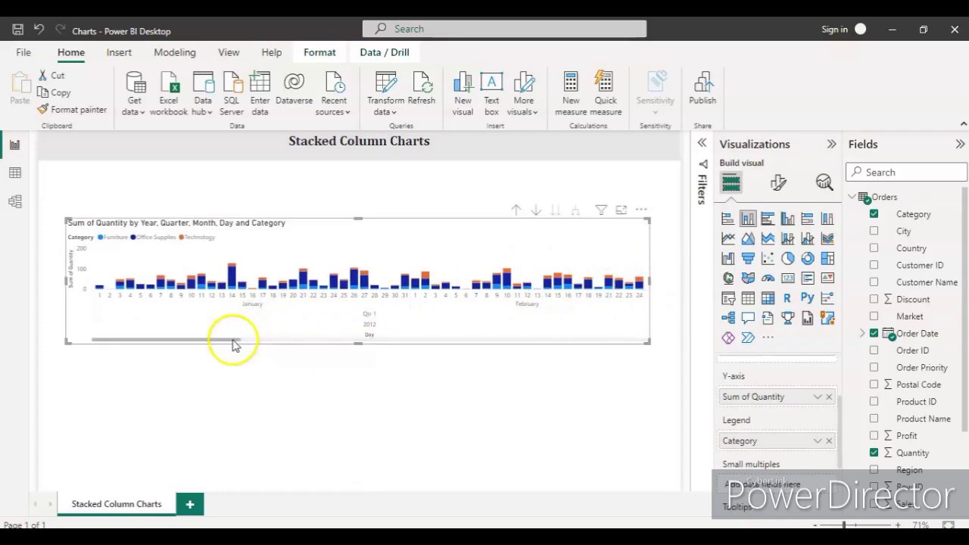
drag(233, 341, 626, 338)
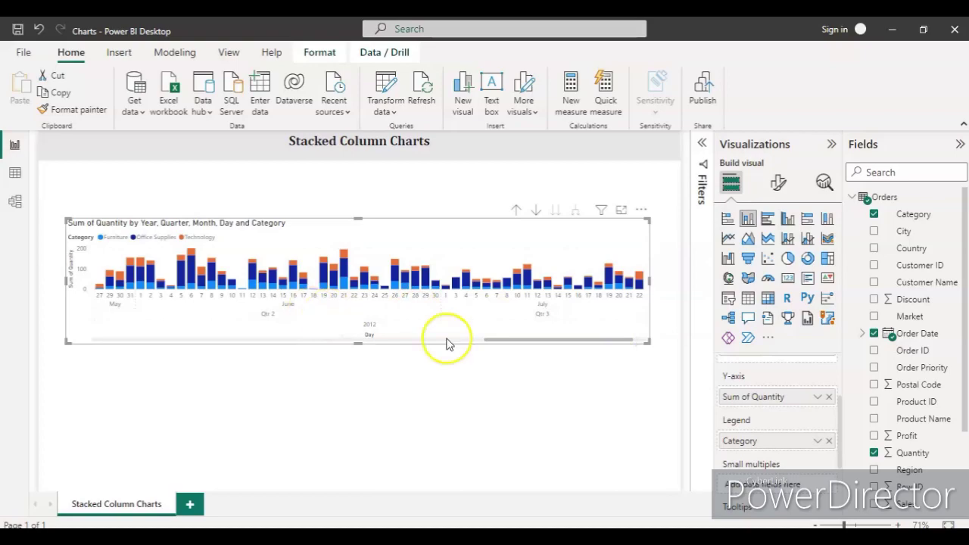
drag(546, 343, 132, 322)
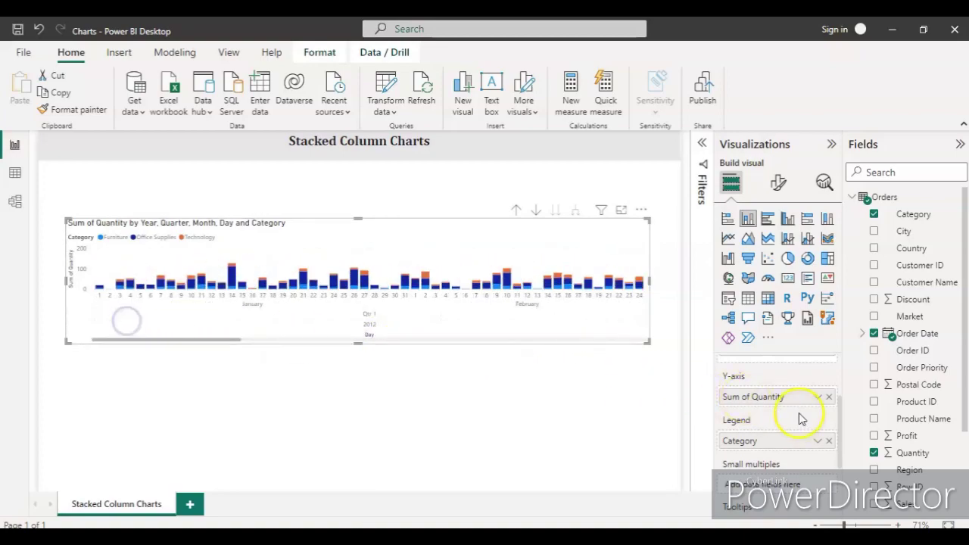
scroll(797, 413, up, 2)
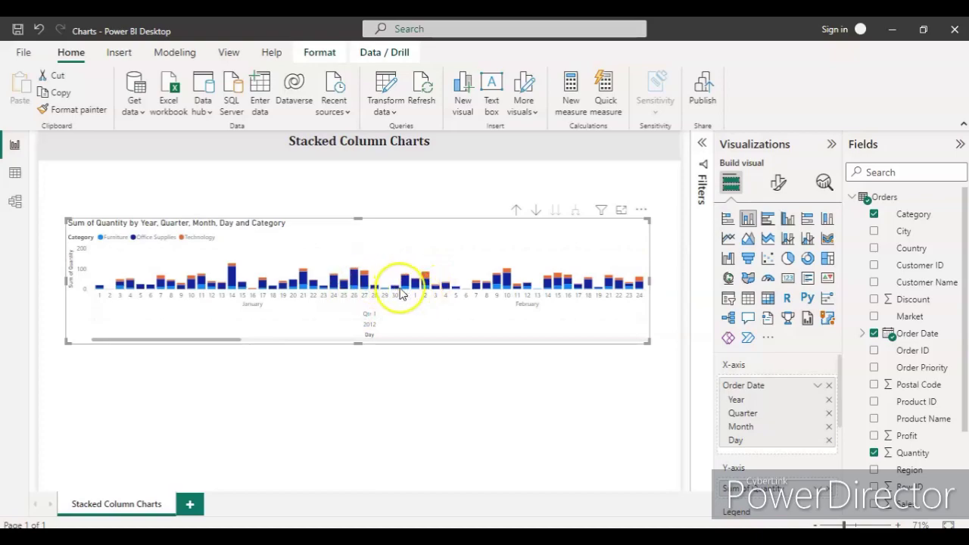
mouse_move(353, 291)
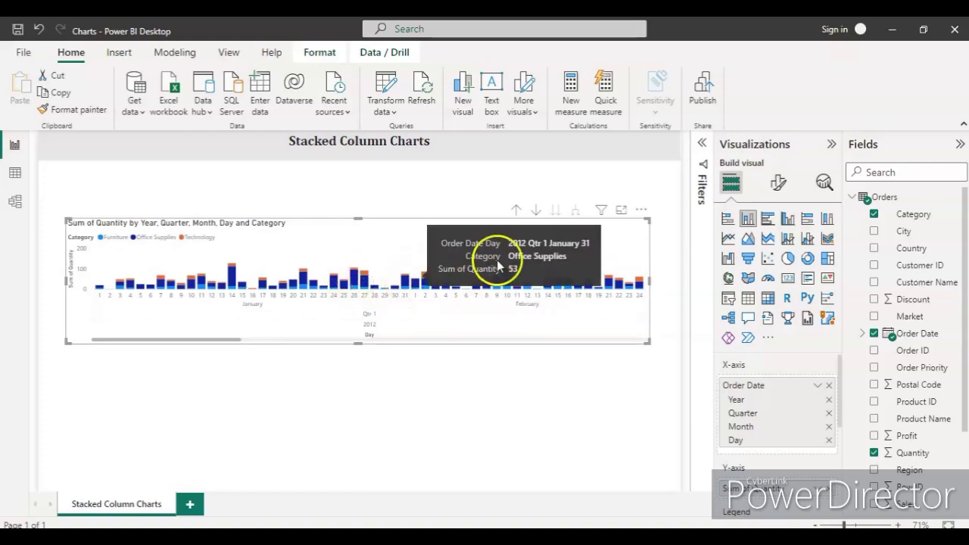
Drill the chart up from days through months to the quarter level
click(516, 209)
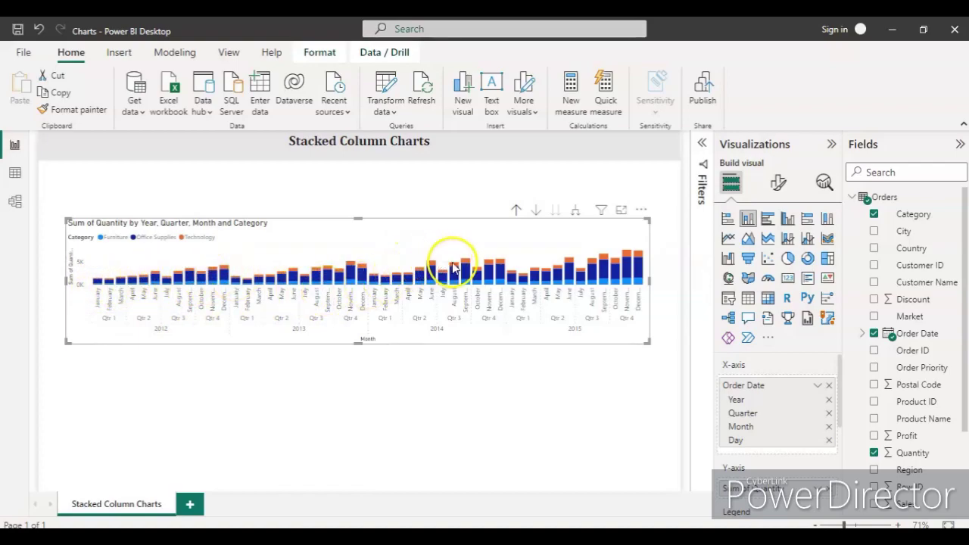
click(518, 211)
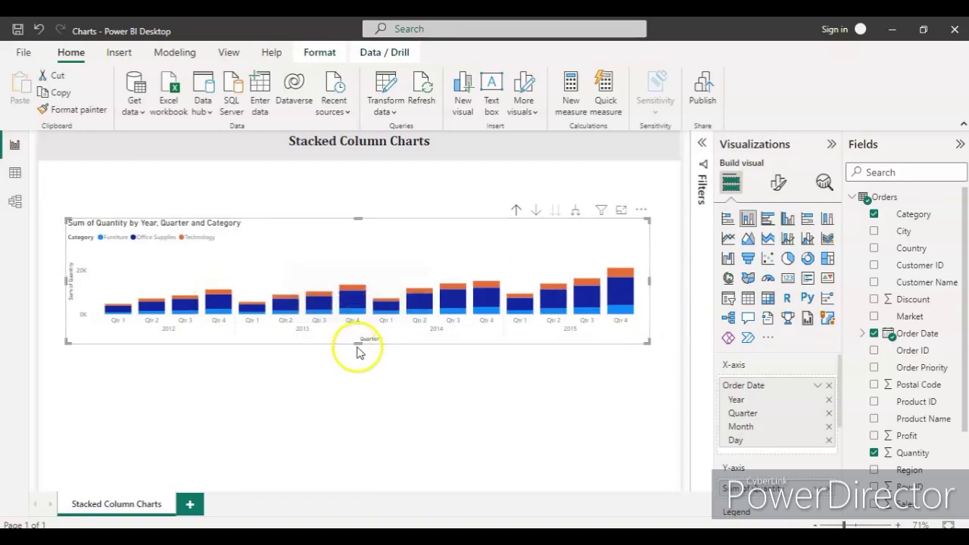
Drag the chart's bottom edge down to make the visual taller
drag(358, 345, 358, 393)
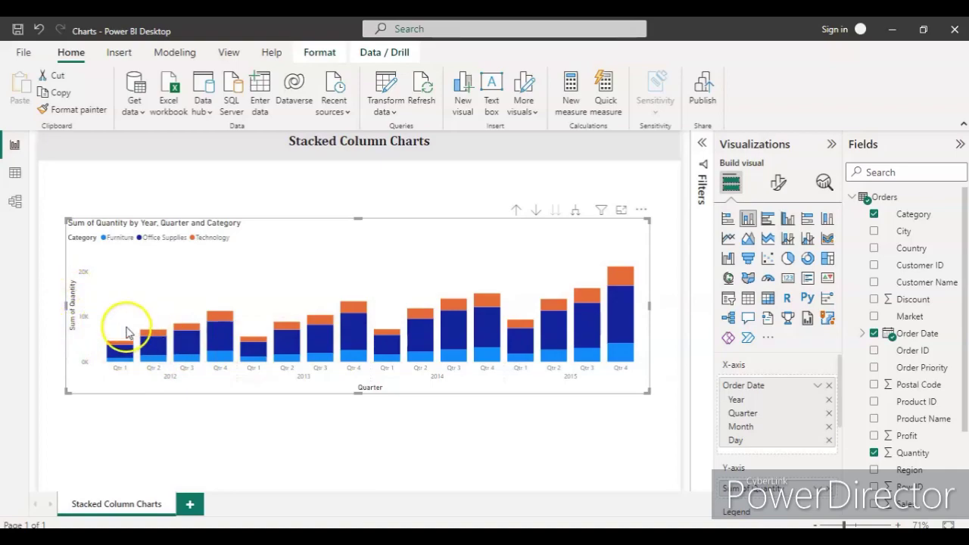
mouse_move(551, 320)
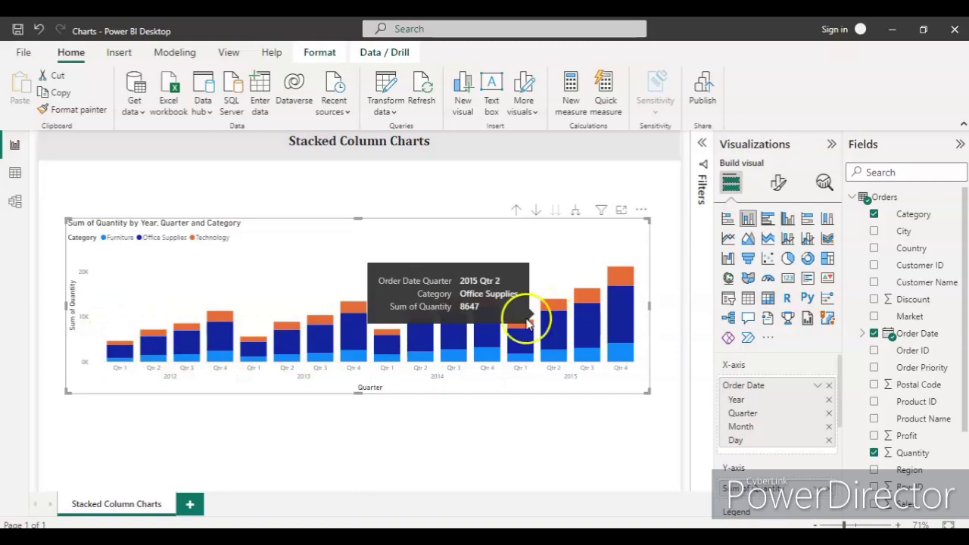
mouse_move(353, 327)
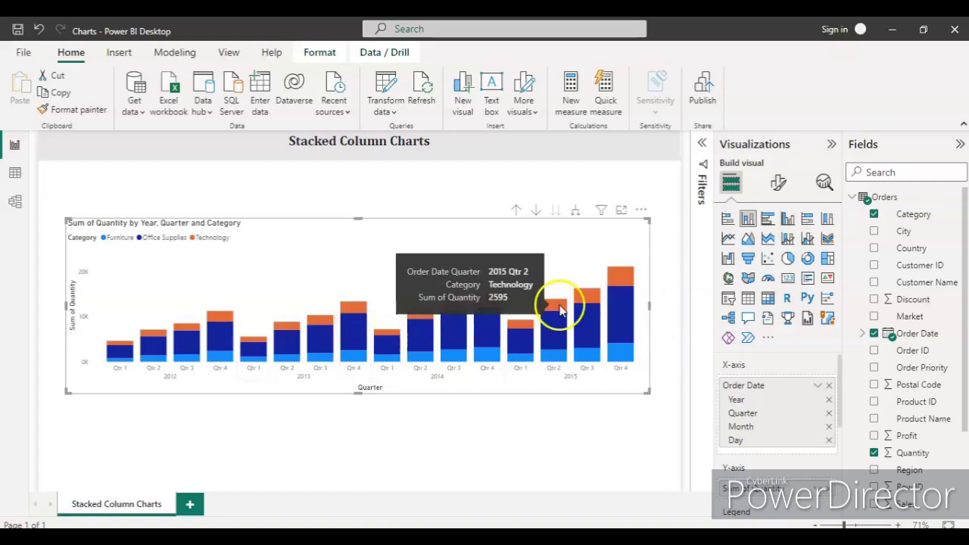
Switch the Visualizations pane to the chart's Format visual options
click(780, 186)
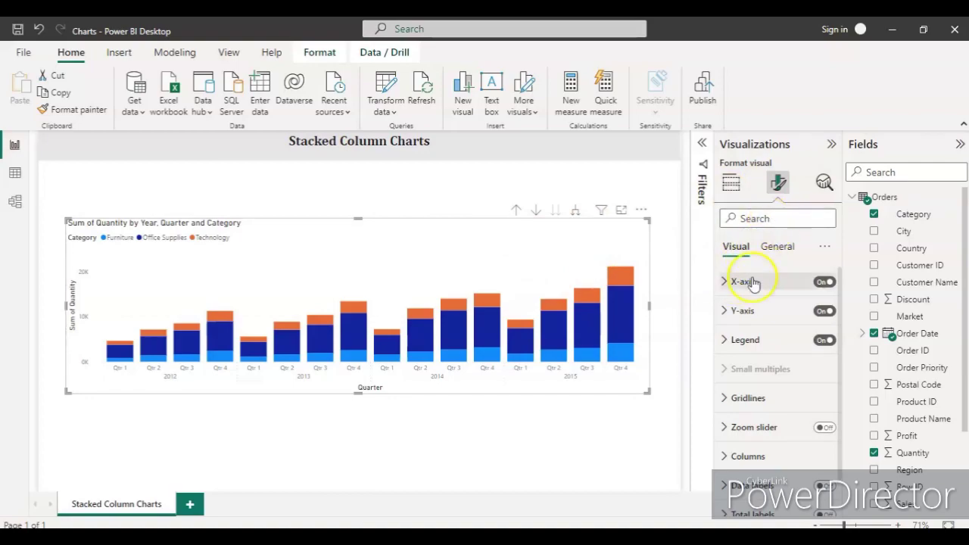
click(732, 184)
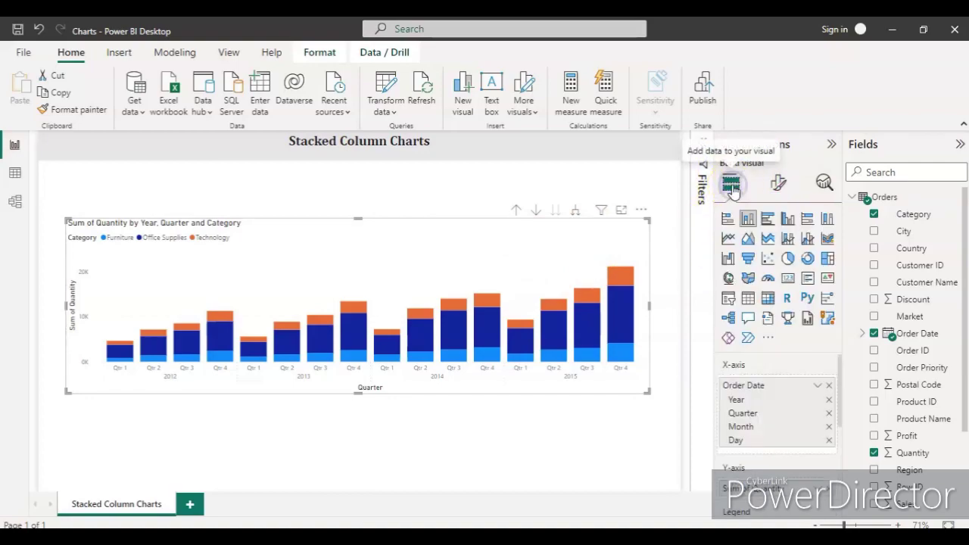
click(780, 186)
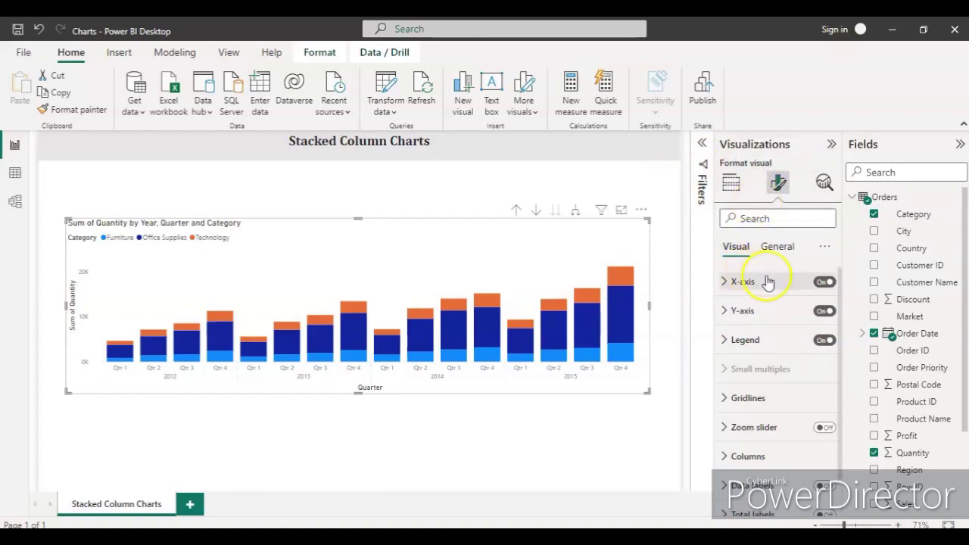
Set the X-axis label font to Calibri 12 and the colour to black
click(740, 283)
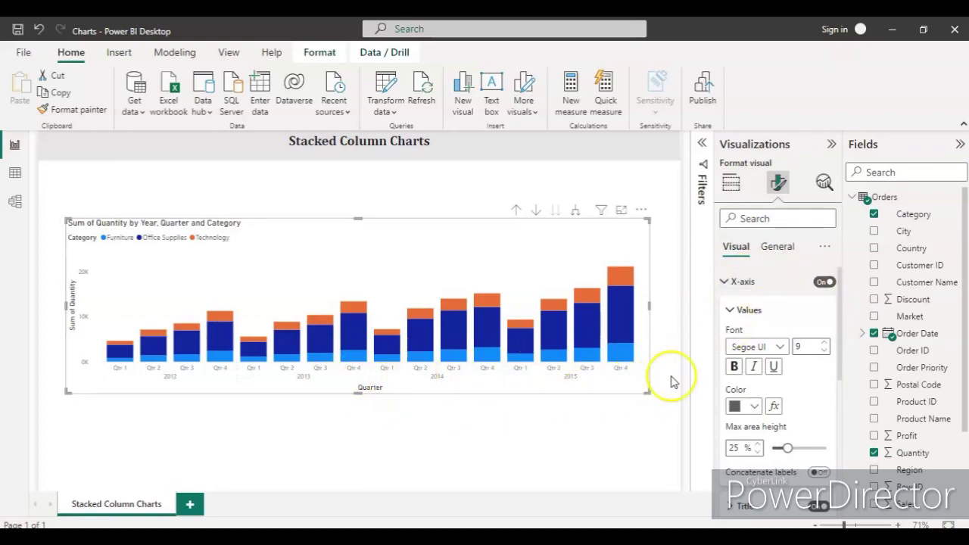
click(781, 348)
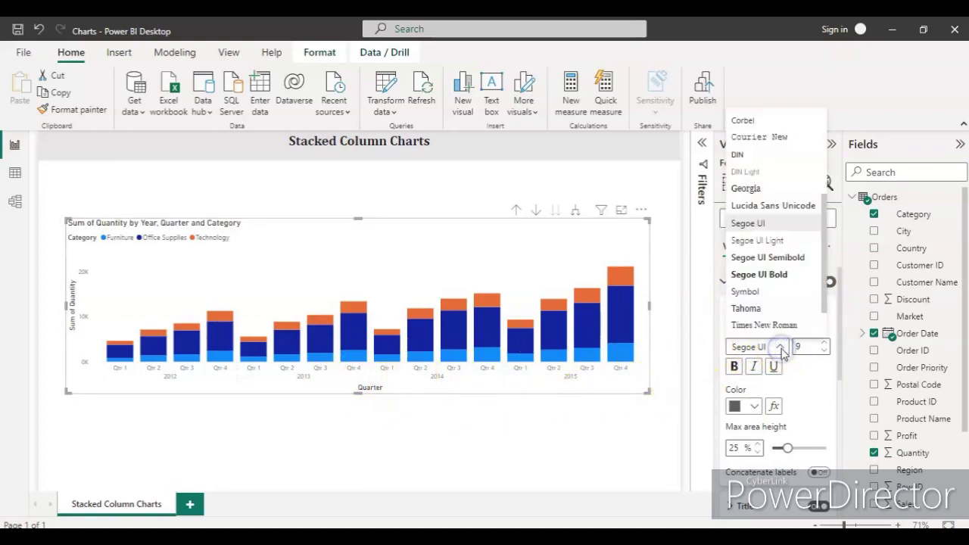
scroll(803, 241, up, 2)
scroll(801, 237, up, 3)
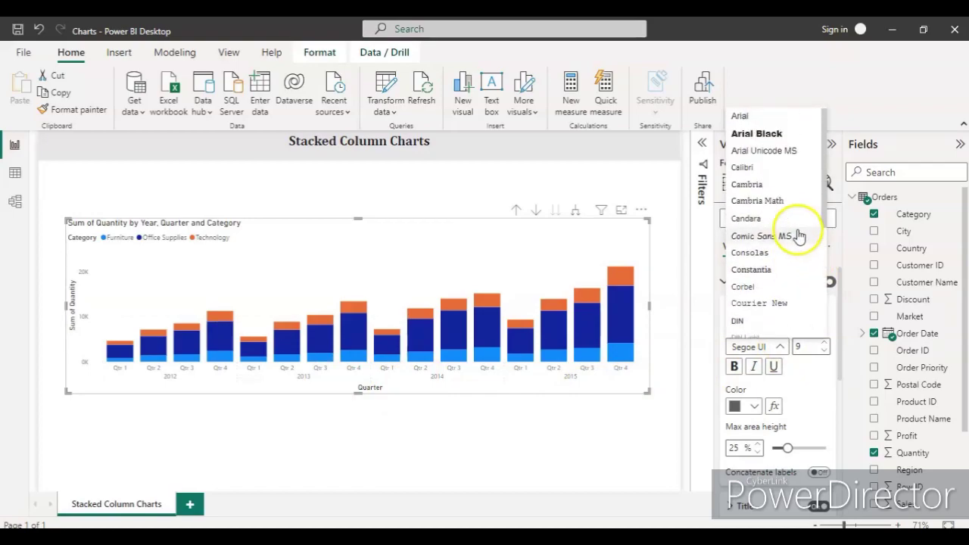
click(760, 170)
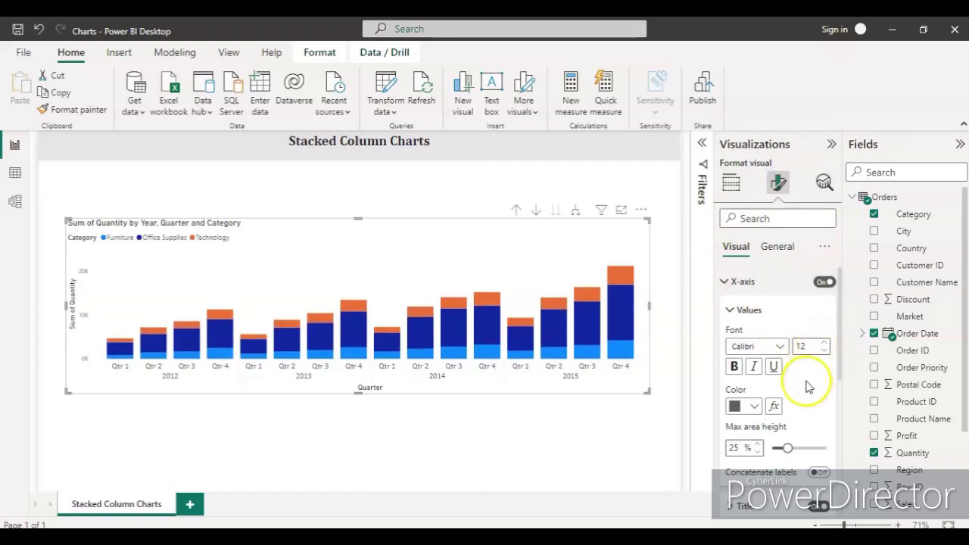
click(755, 407)
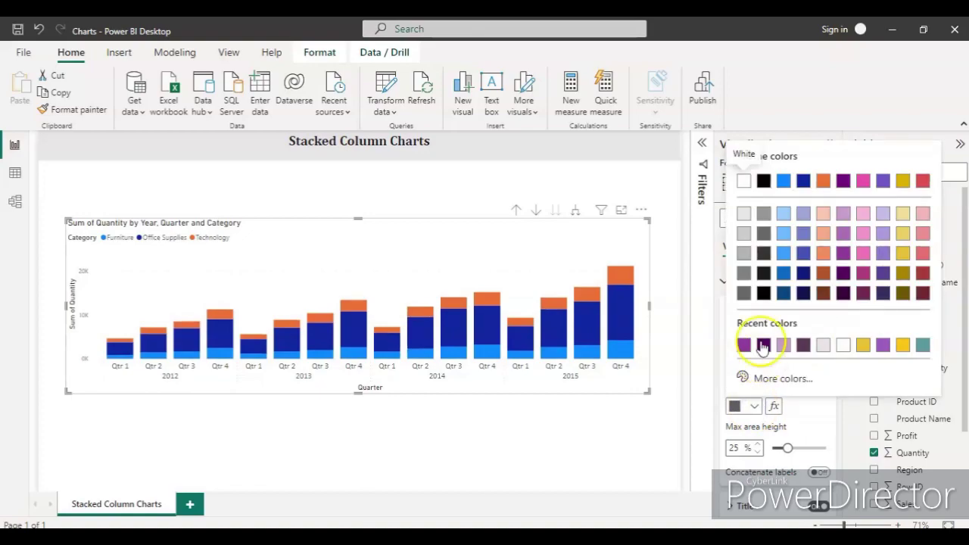
click(764, 182)
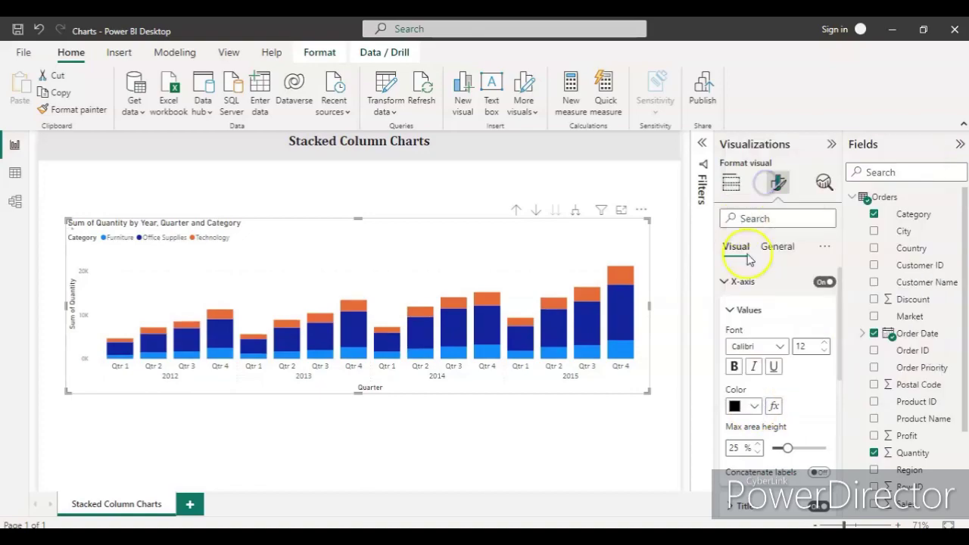
Turn off the X-axis Quarter title
scroll(789, 430, down, 2)
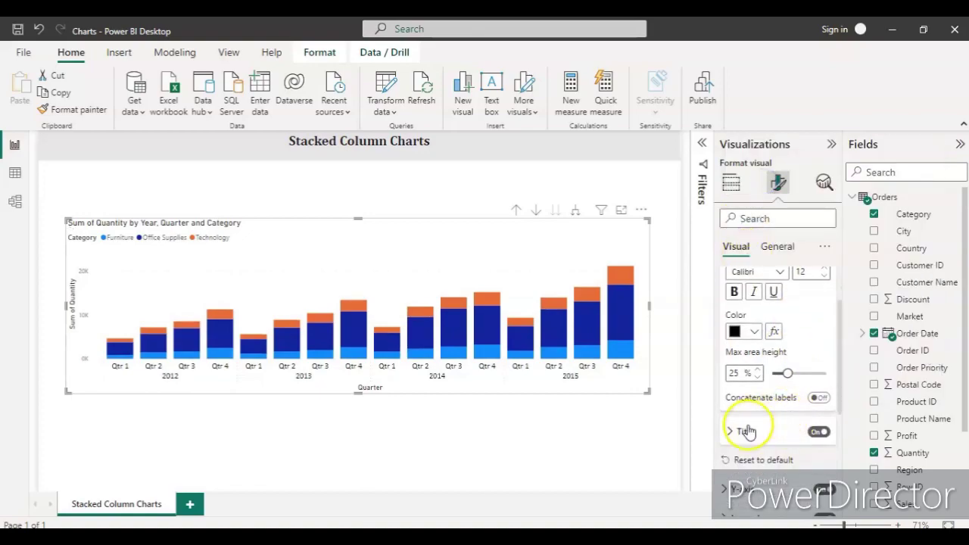
click(817, 433)
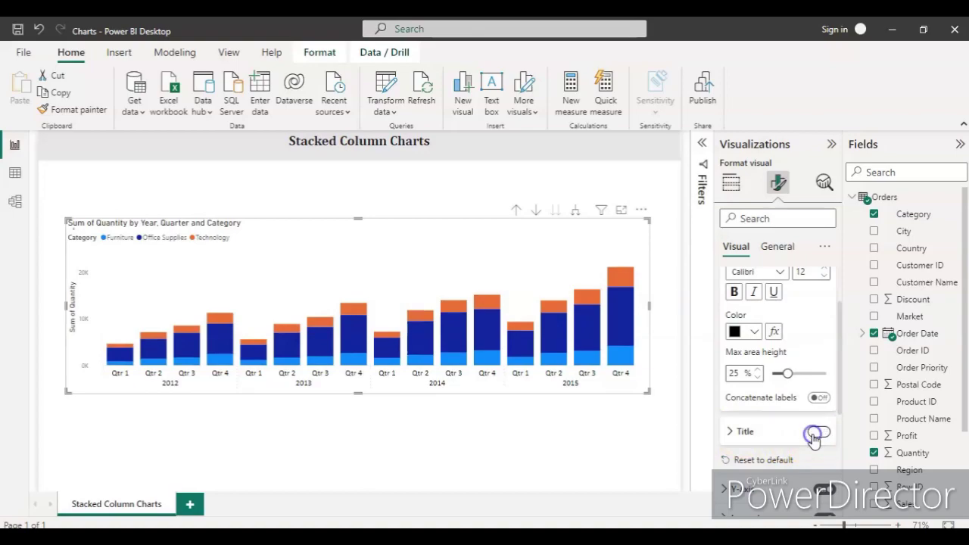
click(815, 436)
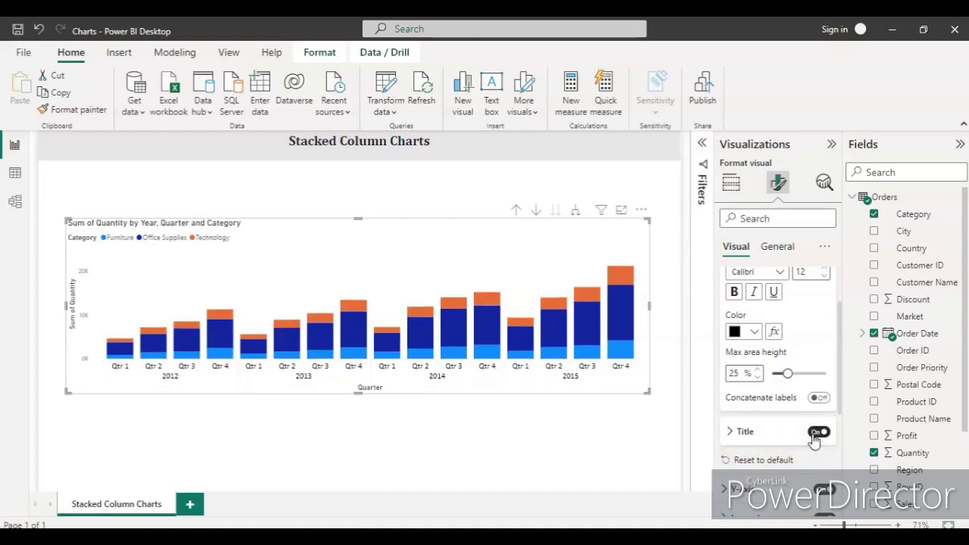
click(816, 433)
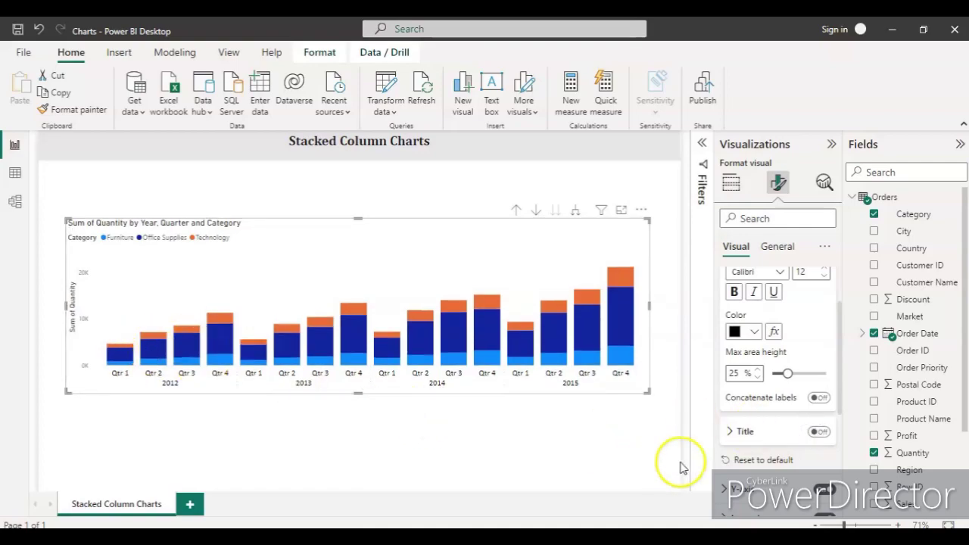
Format the Y-axis values as black Calibri text at size 12
scroll(742, 439, down, 2)
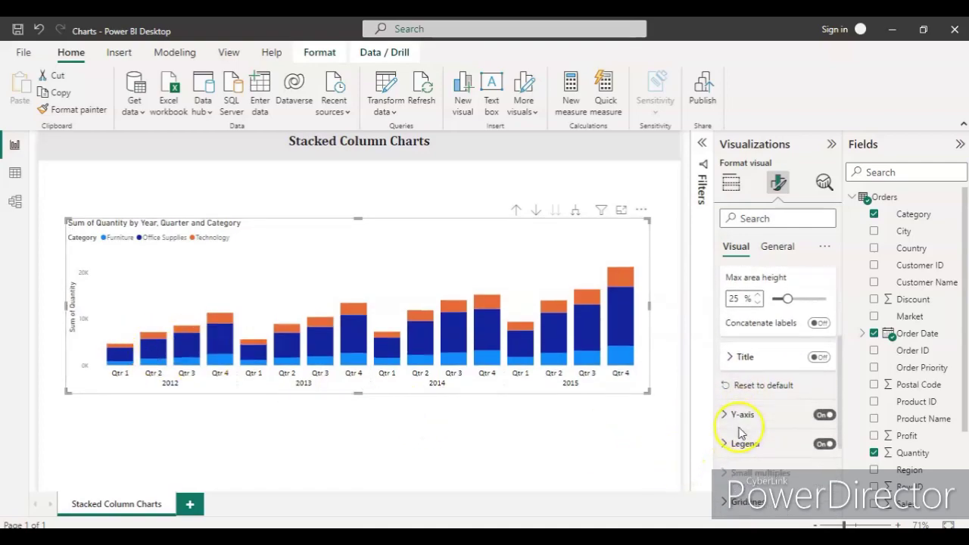
click(726, 415)
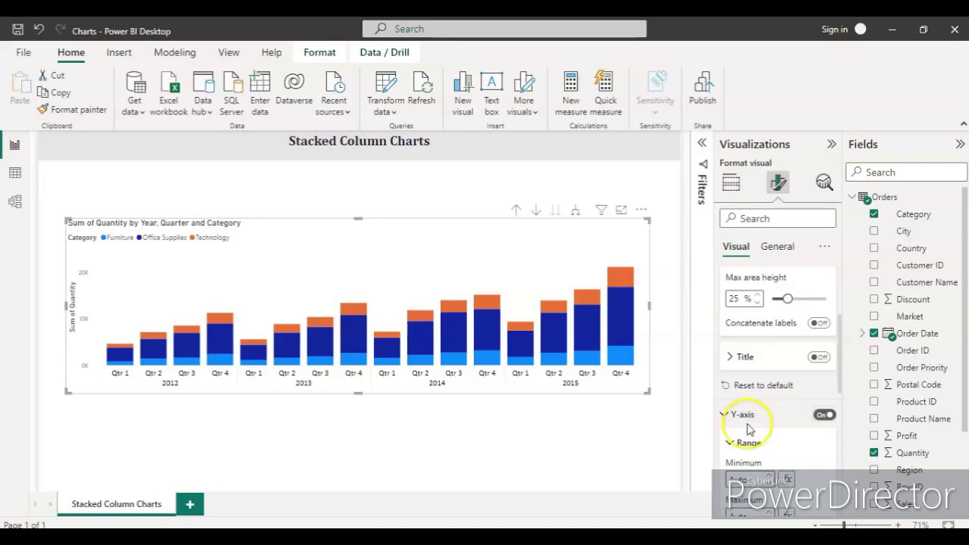
scroll(750, 428, down, 1)
scroll(764, 432, down, 1)
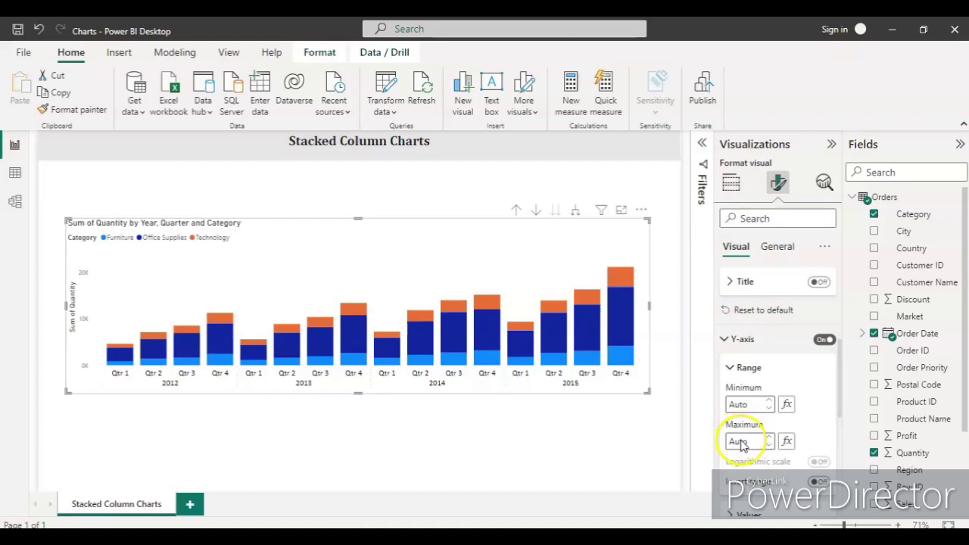
scroll(736, 426, down, 3)
scroll(742, 413, down, 1)
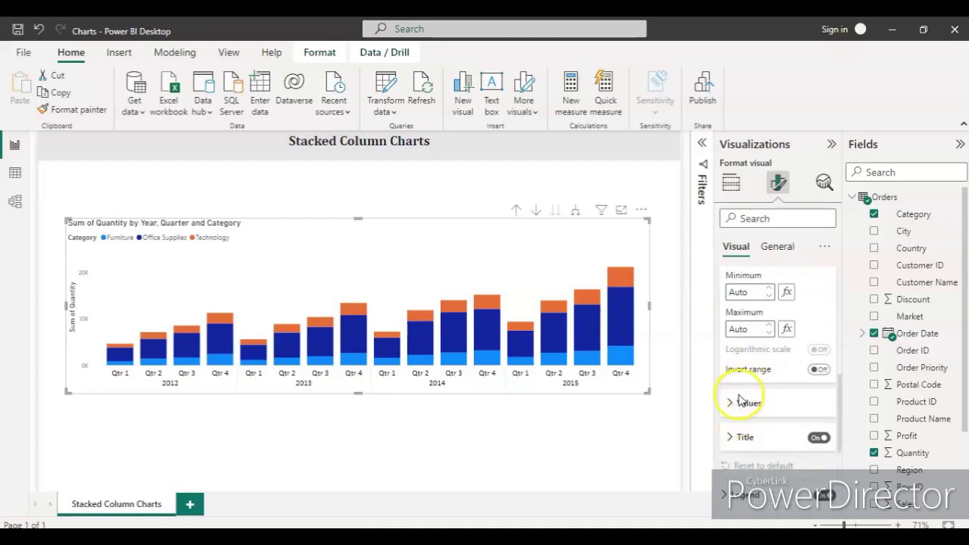
click(735, 406)
scroll(745, 403, down, 1)
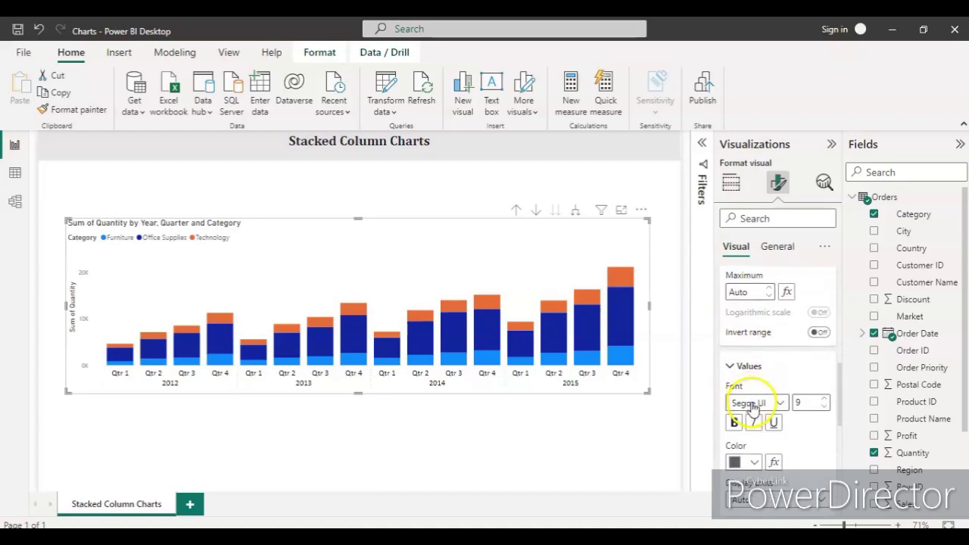
click(778, 402)
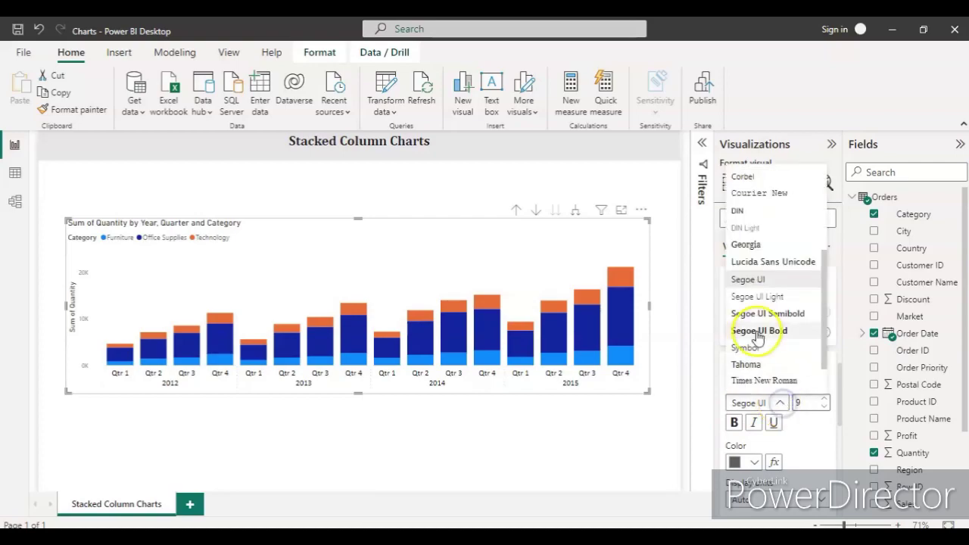
scroll(748, 294, up, 5)
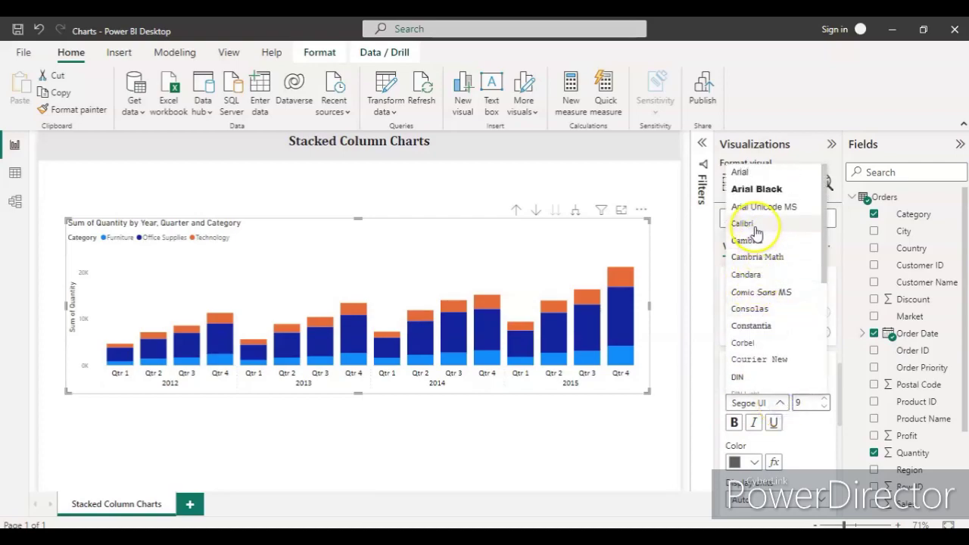
click(742, 225)
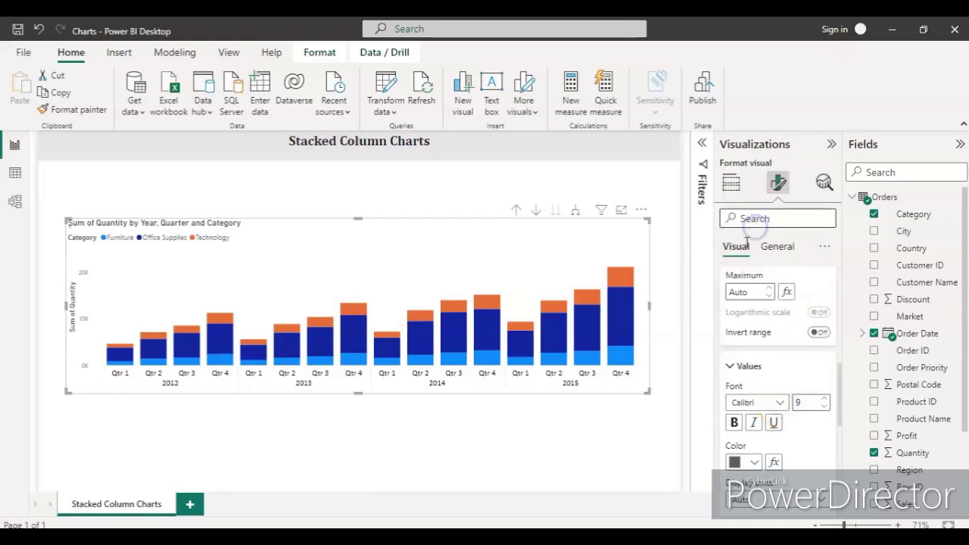
click(823, 402)
click(822, 402)
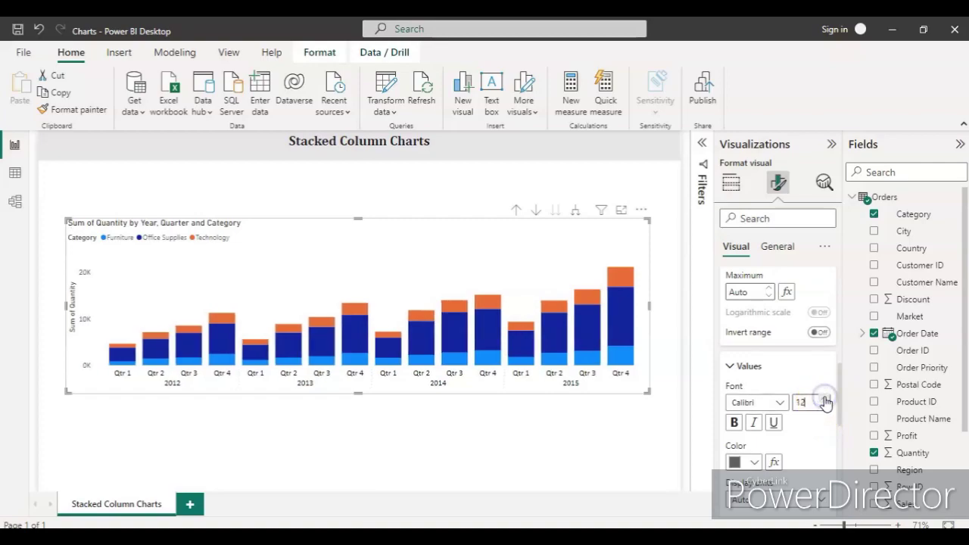
click(754, 462)
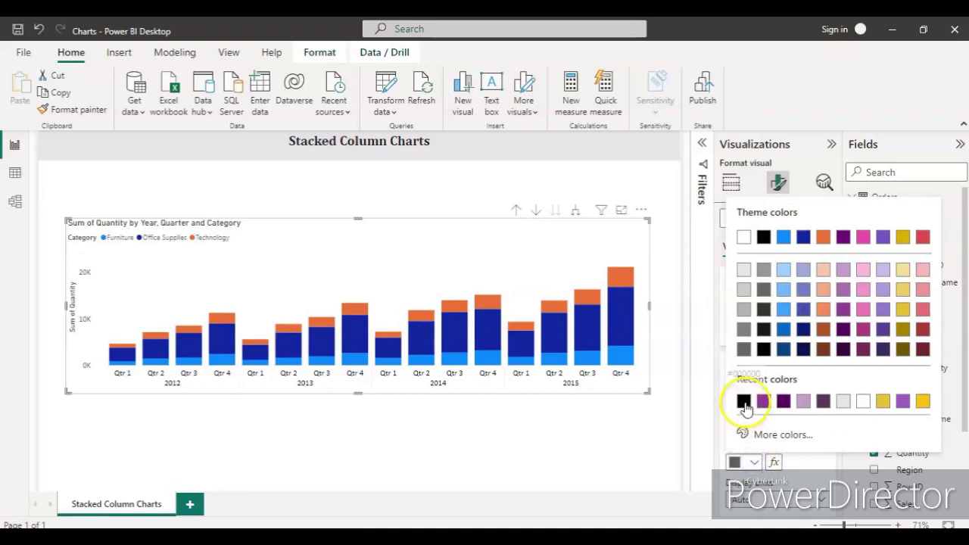
click(743, 400)
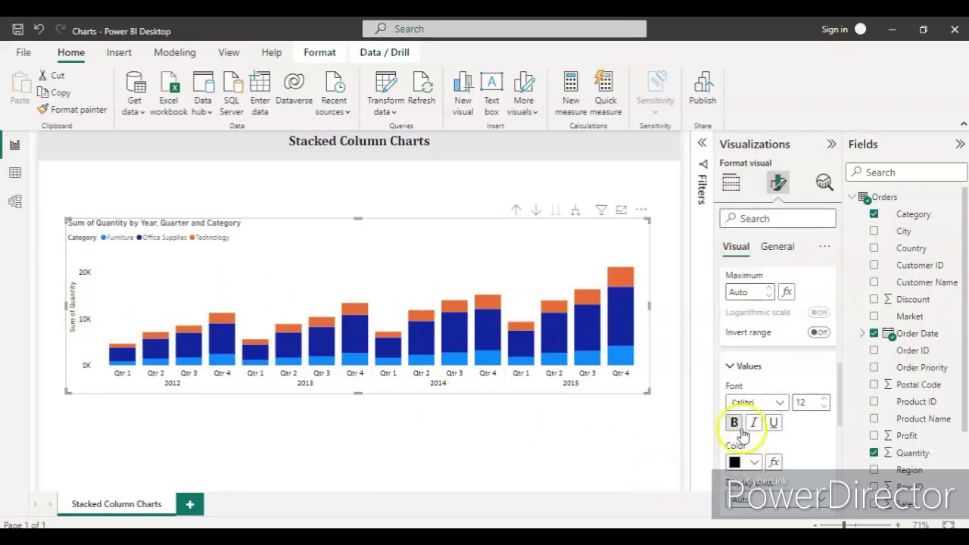
Turn the Y-axis title off and back on so 'Sum of Quantity' stays displayed
scroll(783, 428, down, 3)
scroll(797, 408, down, 2)
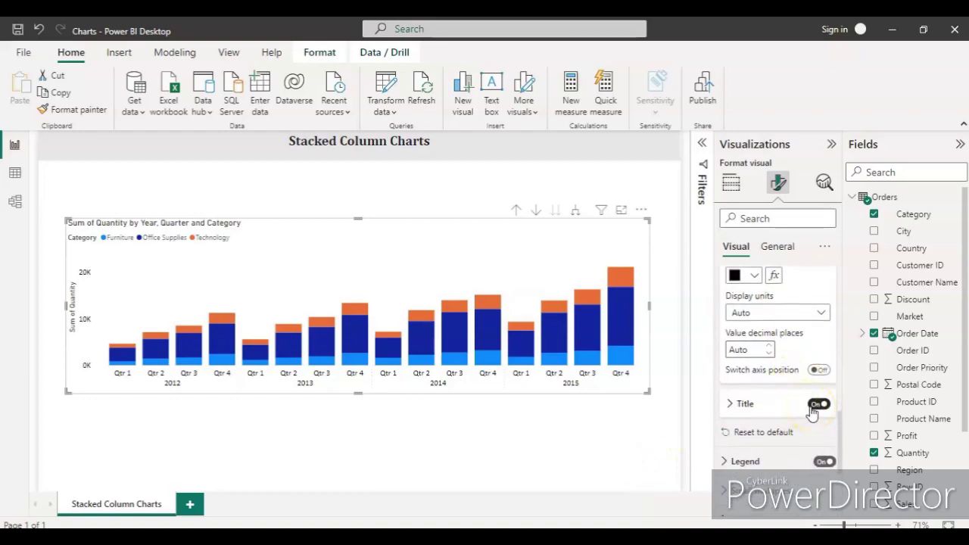
click(816, 405)
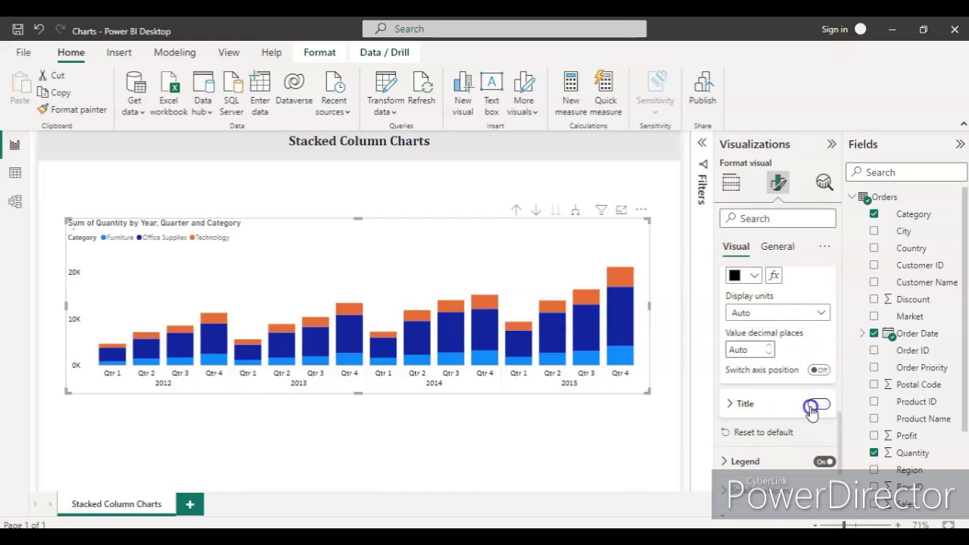
click(813, 406)
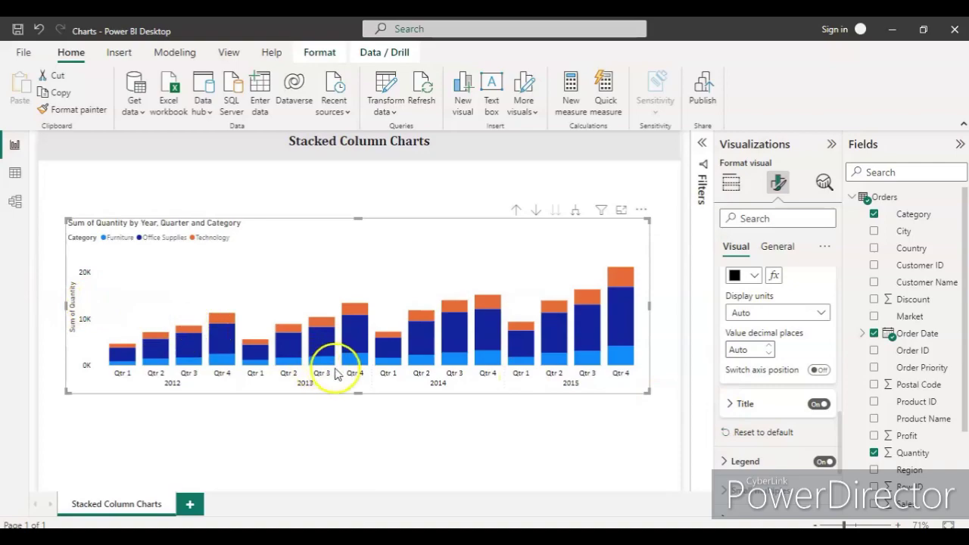
Set the chart legend position to Top right
scroll(758, 443, down, 1)
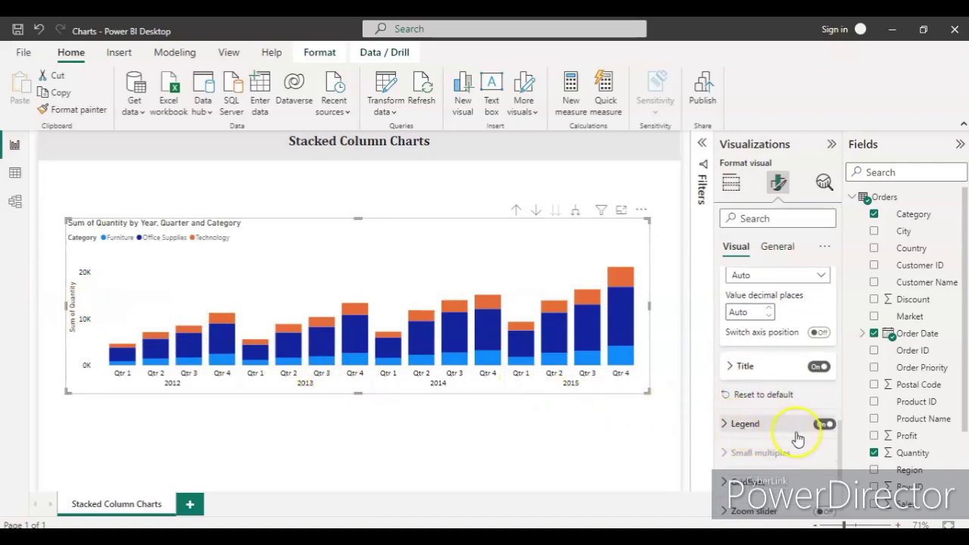
click(732, 426)
scroll(738, 431, down, 1)
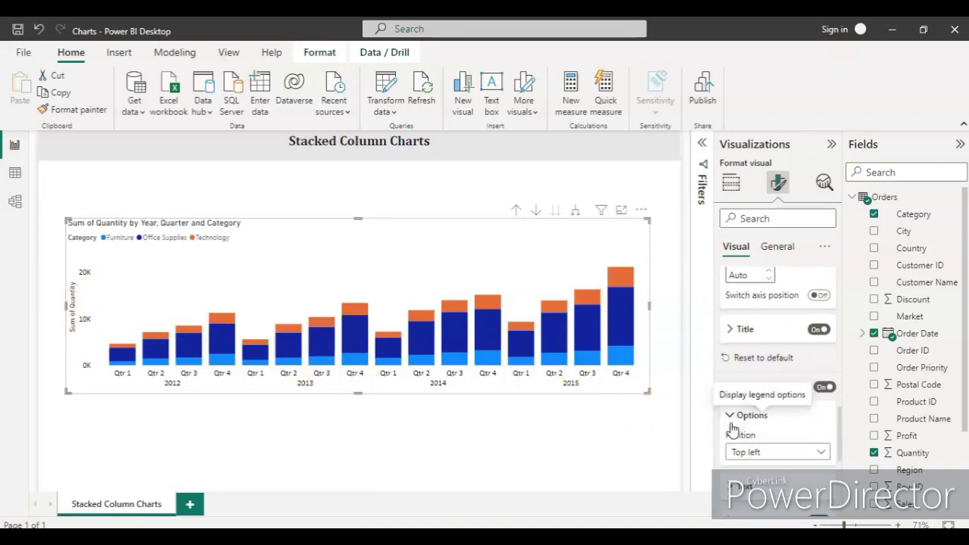
click(812, 452)
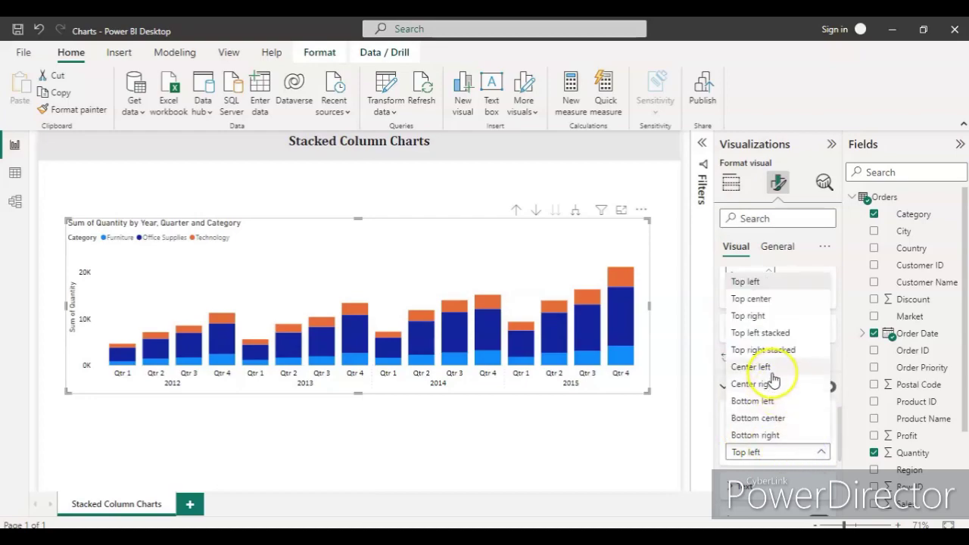
click(765, 316)
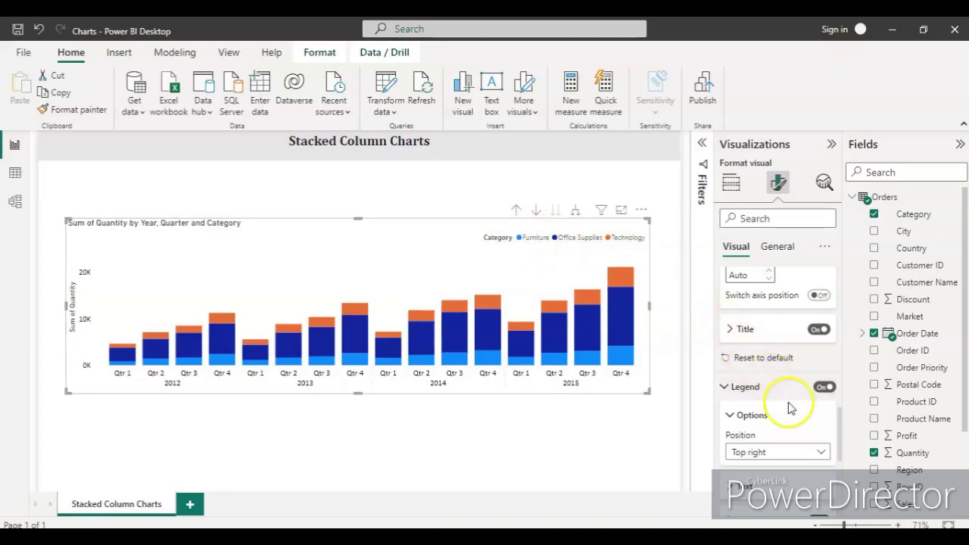
scroll(785, 409, down, 2)
Make the legend text black Calibri at size 12
click(733, 412)
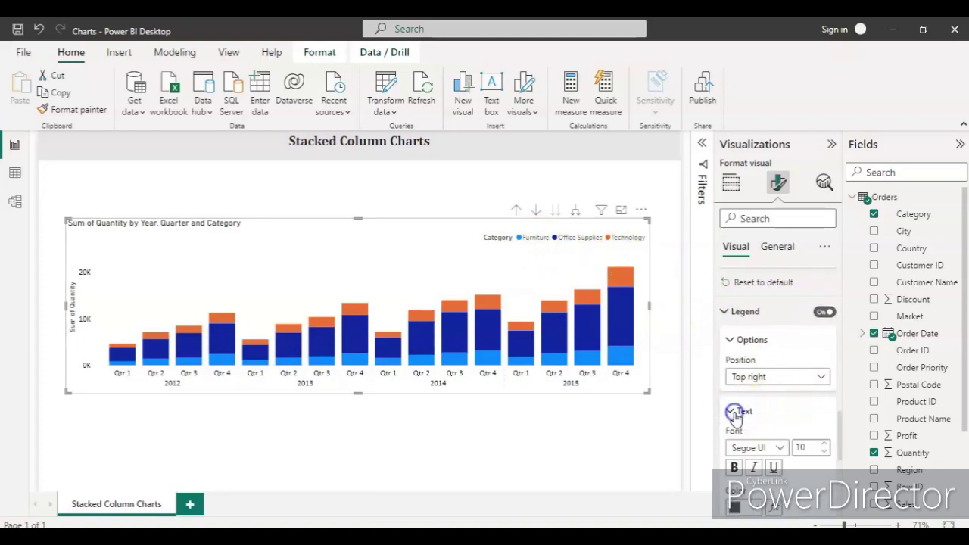
scroll(751, 415, down, 1)
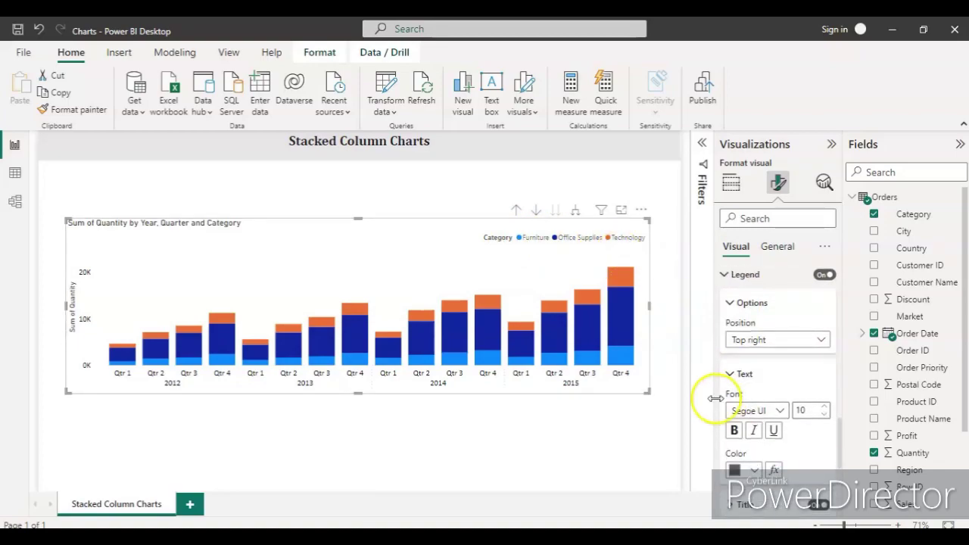
click(780, 411)
scroll(770, 337, up, 3)
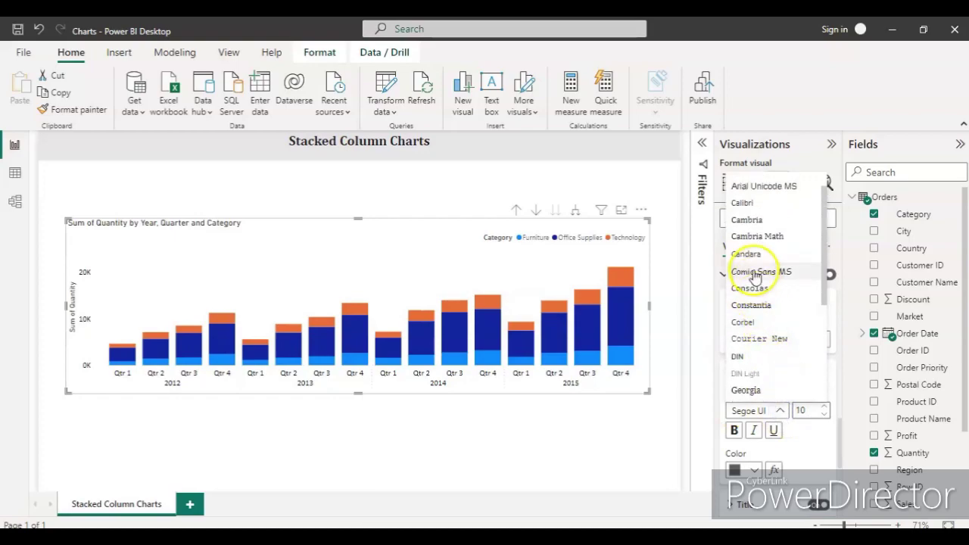
click(746, 204)
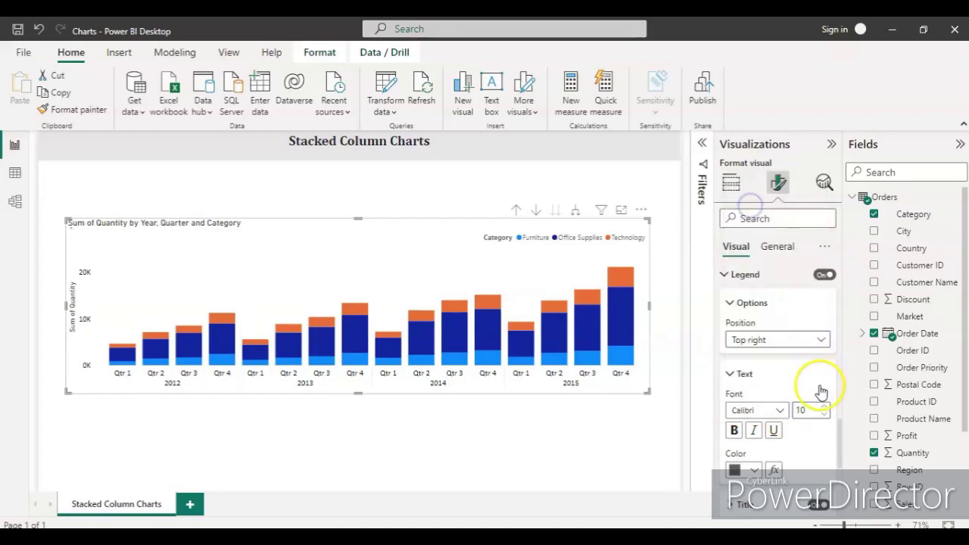
click(824, 407)
click(824, 407)
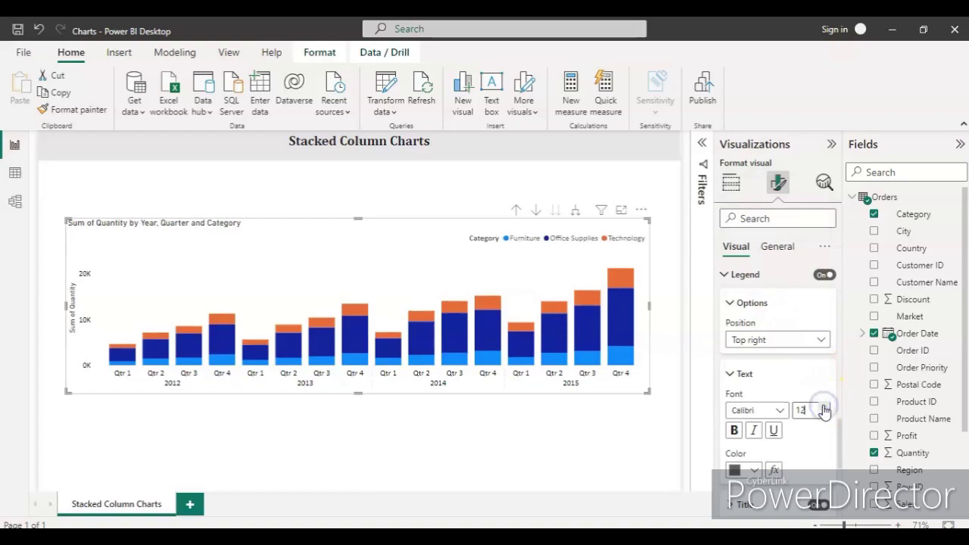
click(757, 470)
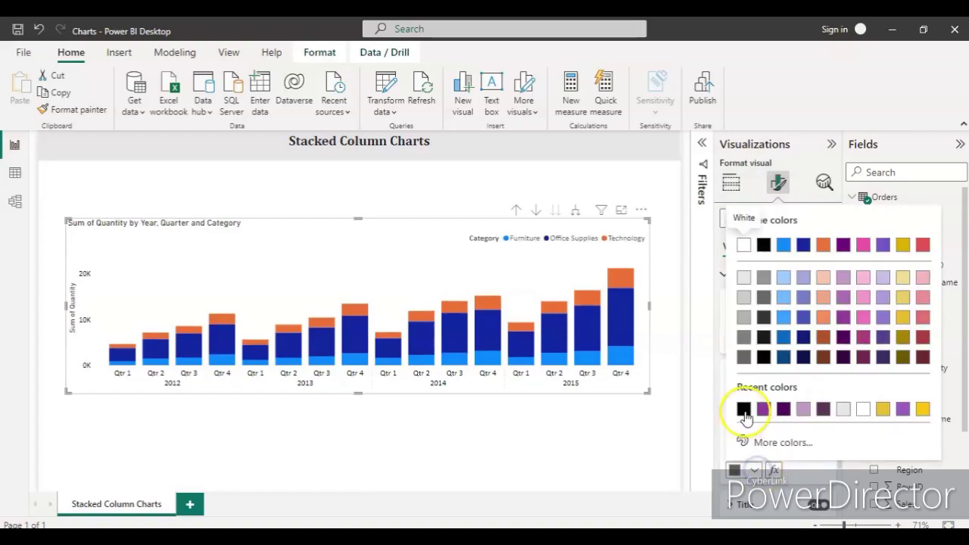
click(742, 407)
Toggle the Category legend title setting and expand the Zoom slider settings
scroll(794, 432, down, 1)
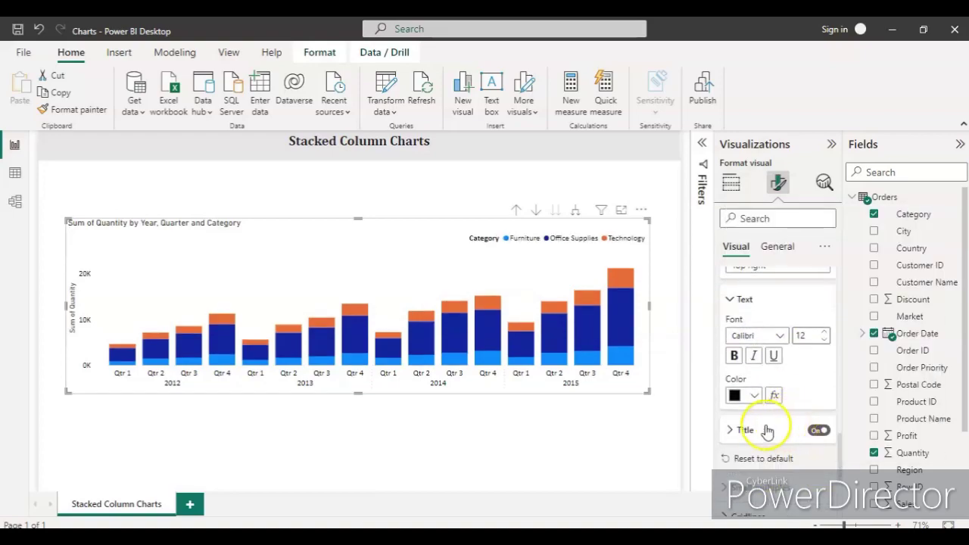
click(815, 437)
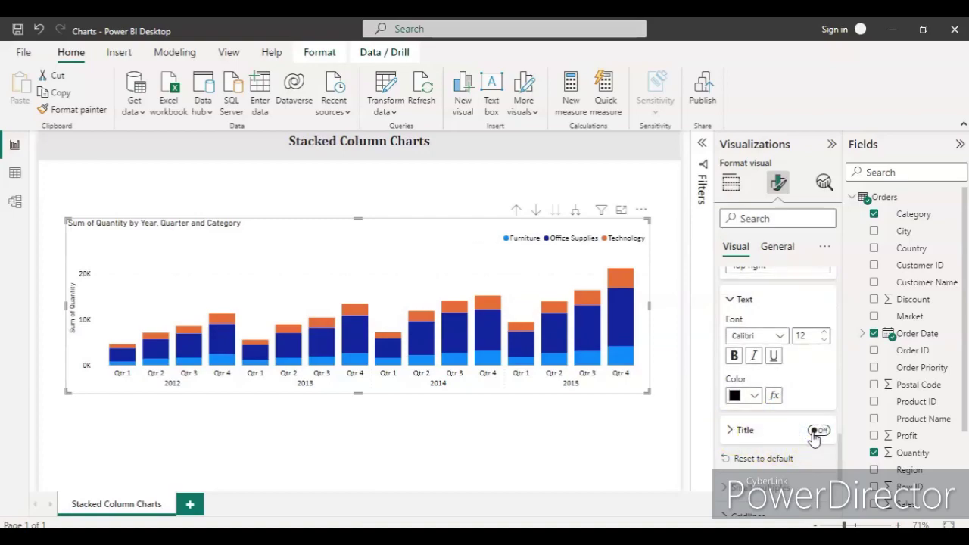
scroll(768, 428, down, 2)
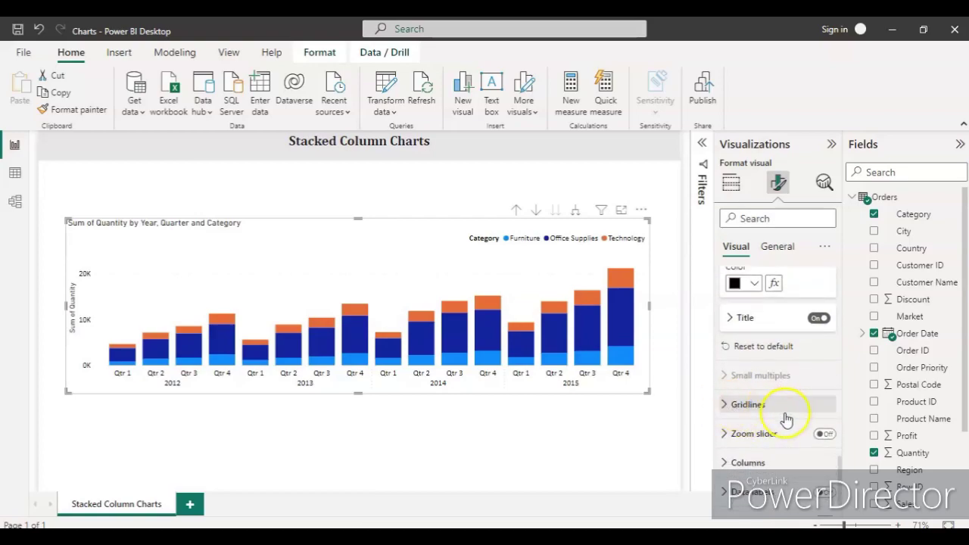
click(724, 436)
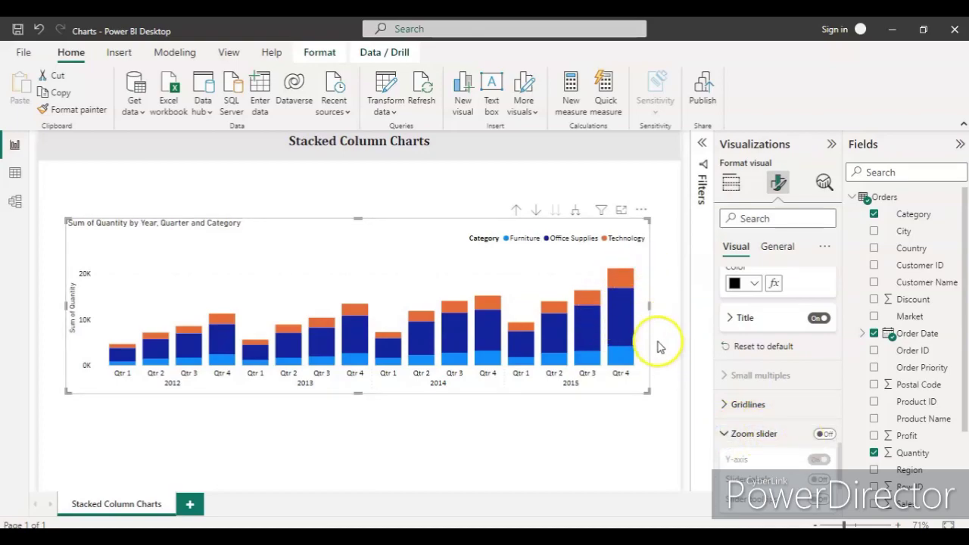
Color the Furniture column segments light blue
click(727, 436)
scroll(727, 430, down, 1)
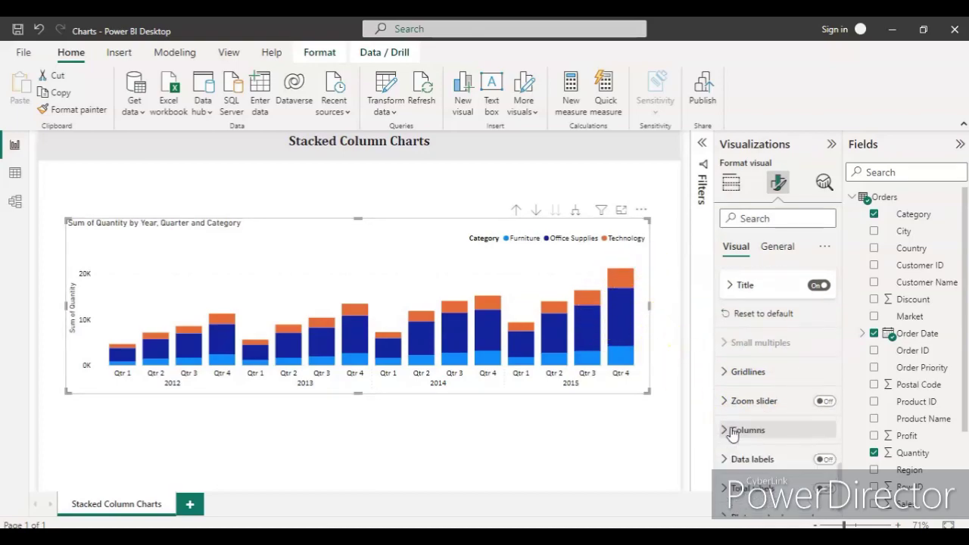
click(727, 415)
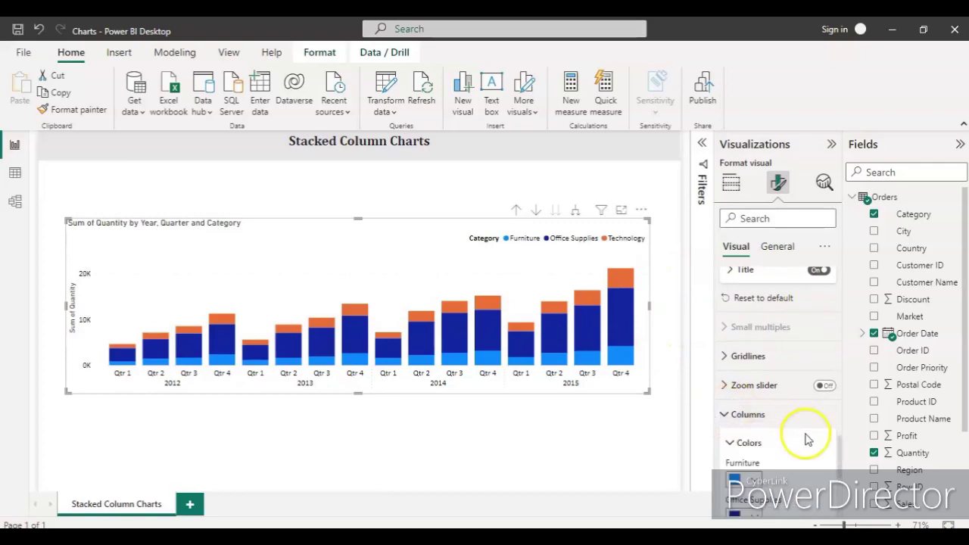
scroll(805, 439, down, 2)
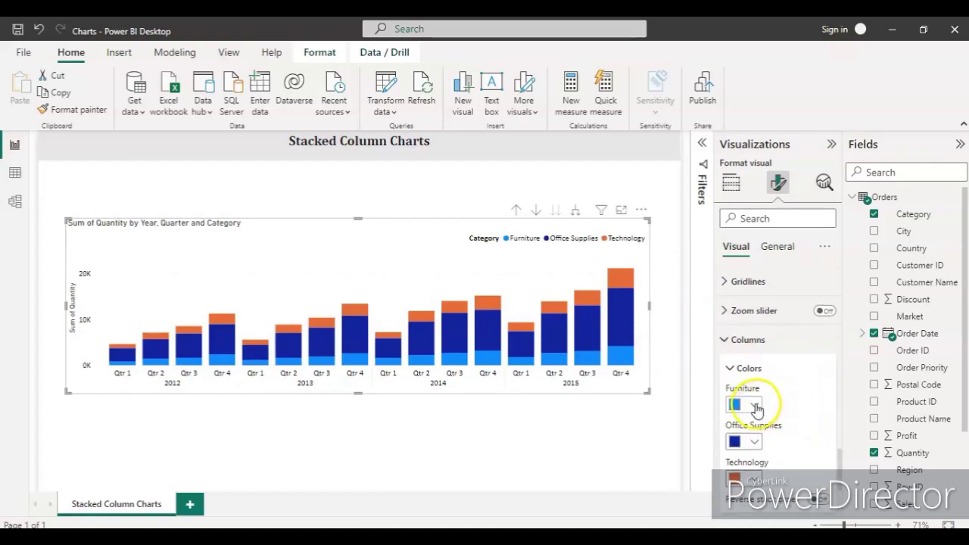
click(755, 405)
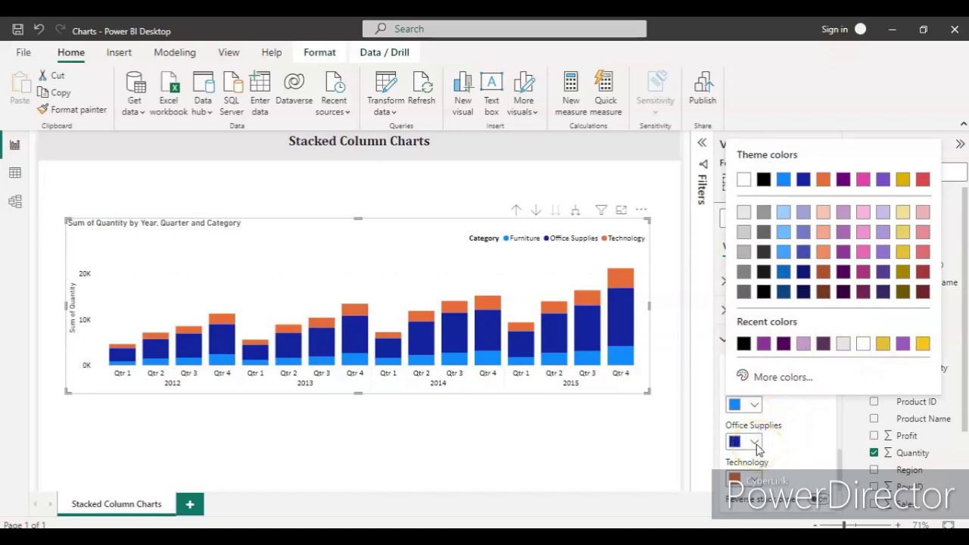
click(784, 213)
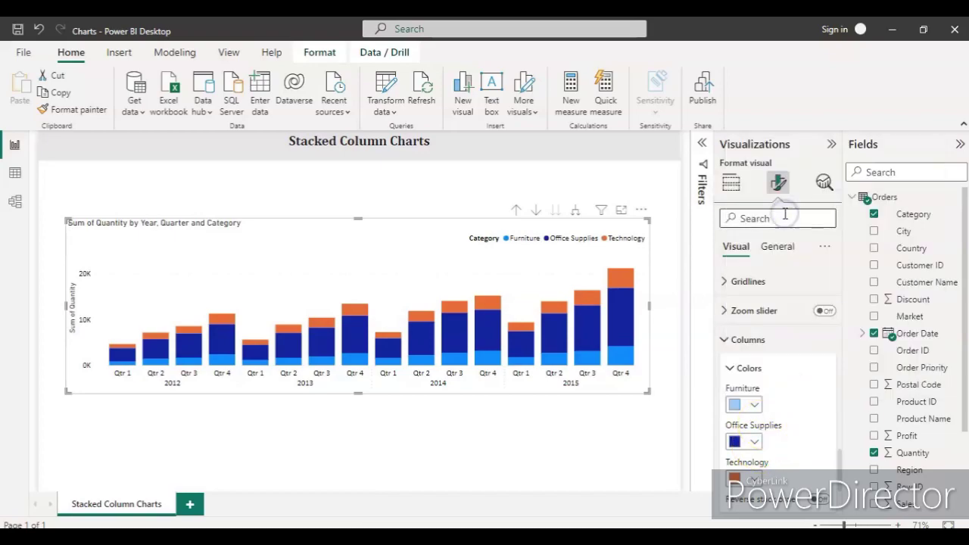
Color the Office Supplies segments gold and the Technology segments purple
click(755, 443)
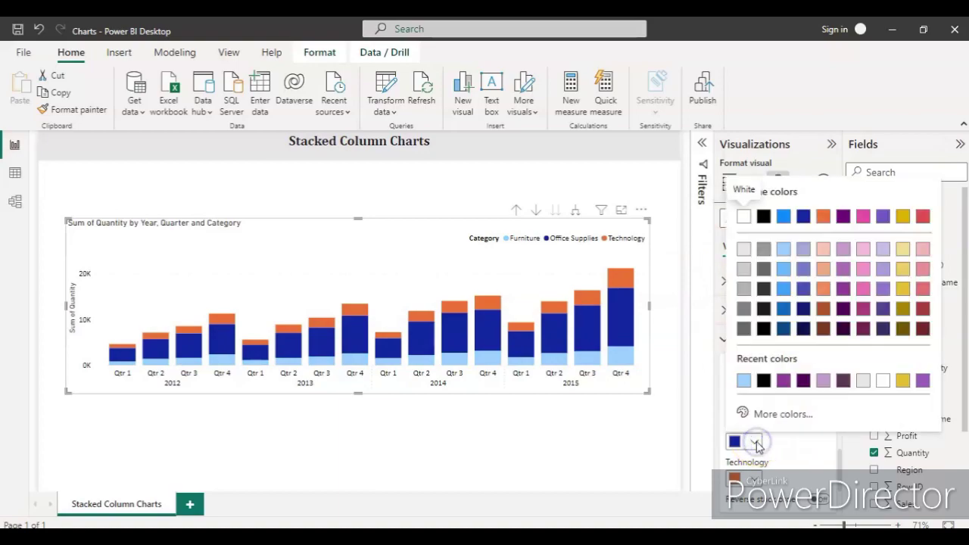
click(902, 380)
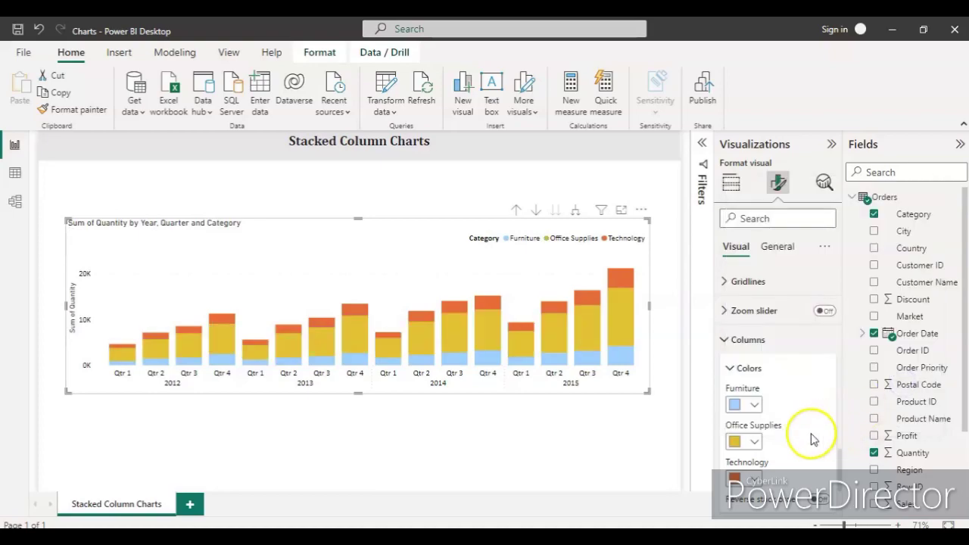
click(758, 479)
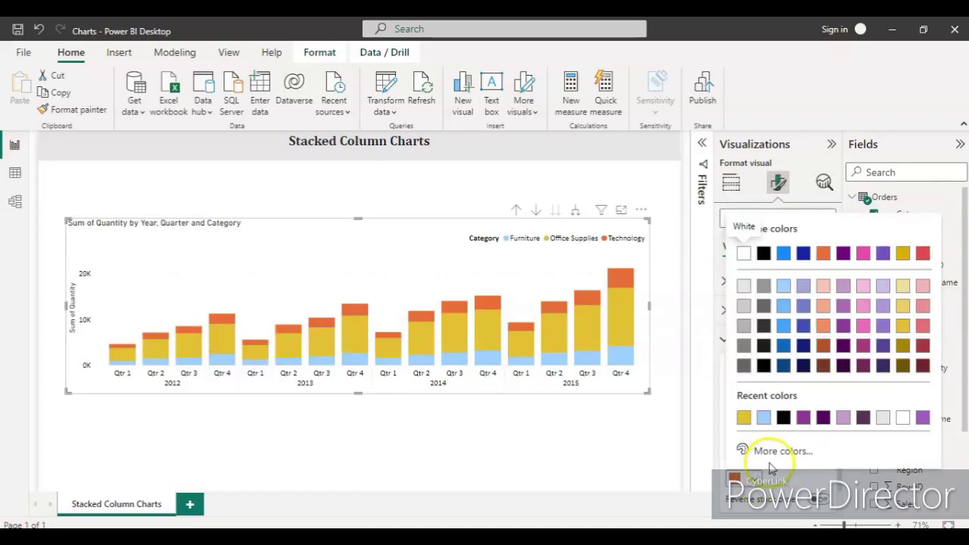
click(802, 418)
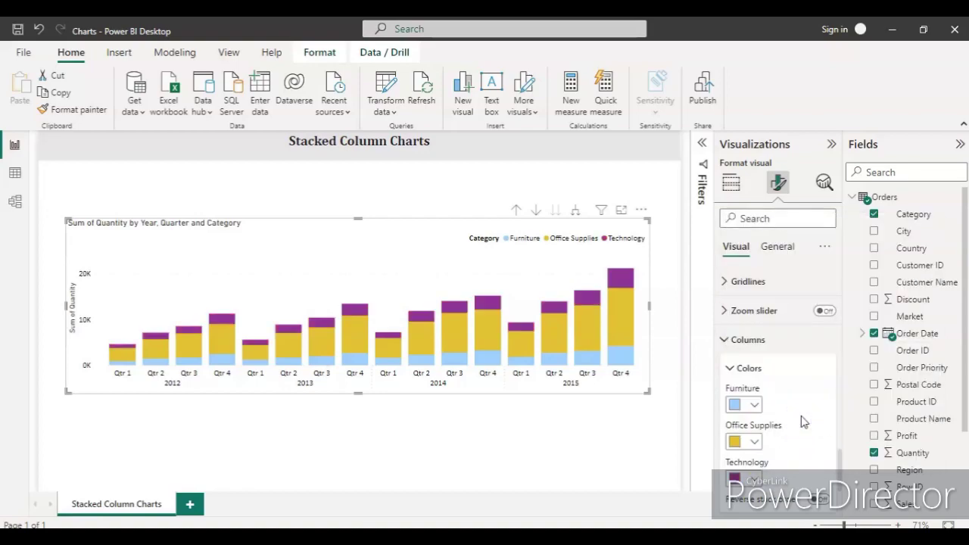
click(785, 394)
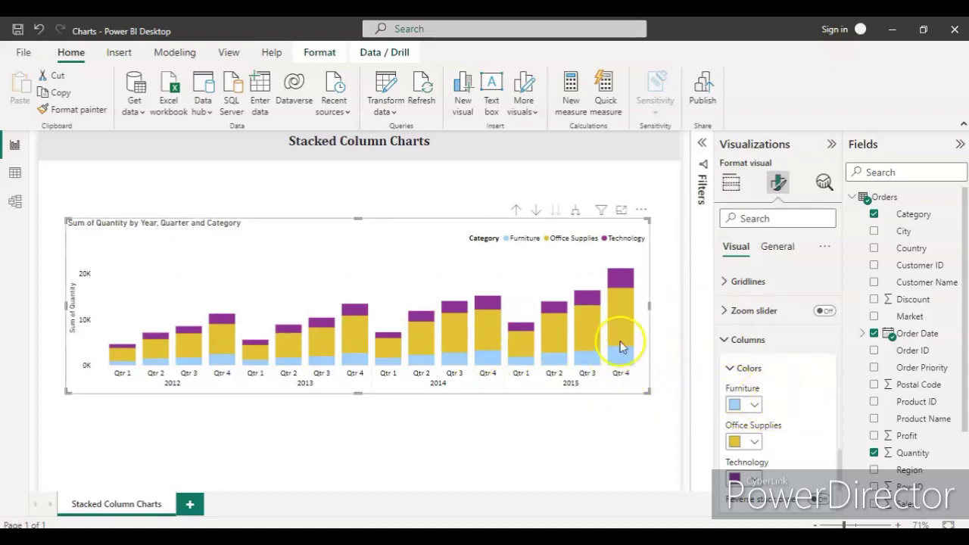
mouse_move(625, 318)
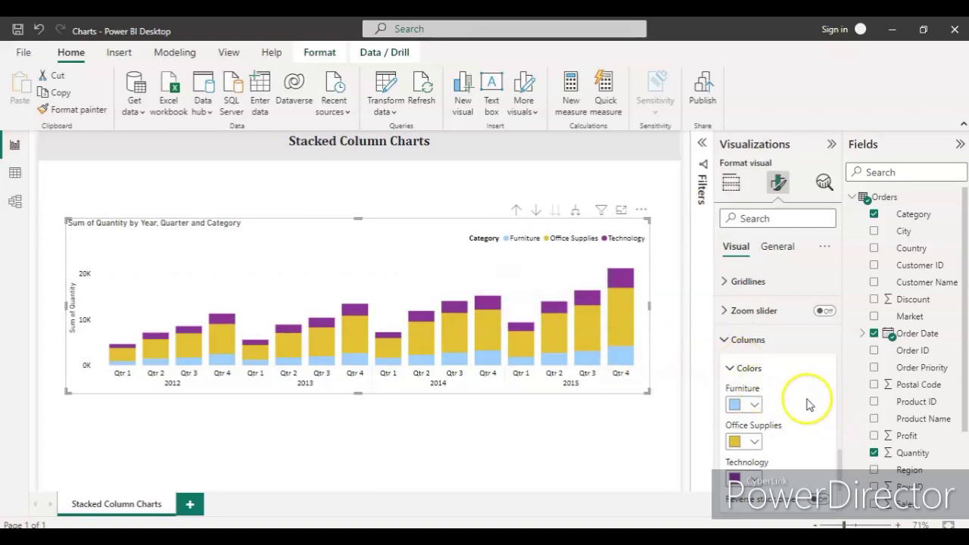
scroll(809, 404, down, 2)
scroll(807, 400, down, 2)
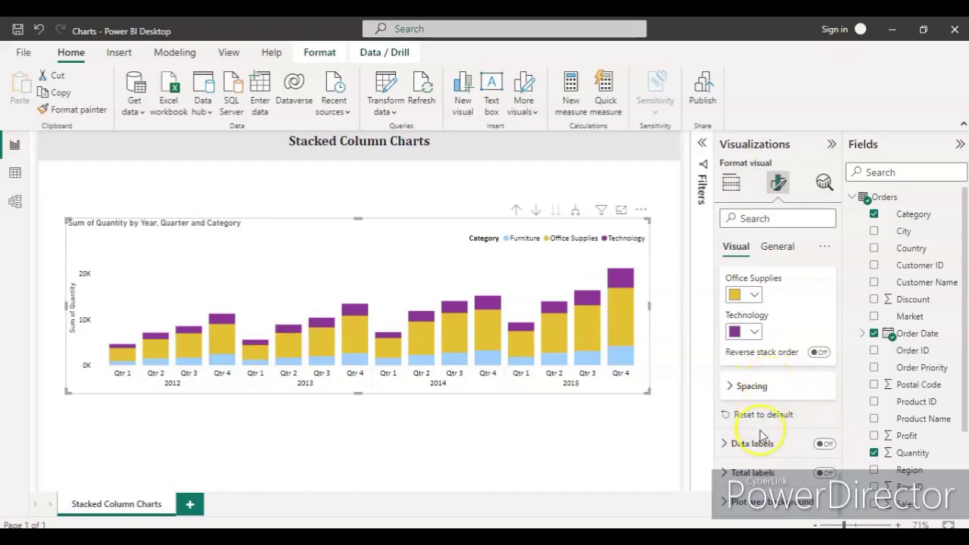
Turn on data labels so each segment shows quantities like 2K, 4K and 12K
click(825, 445)
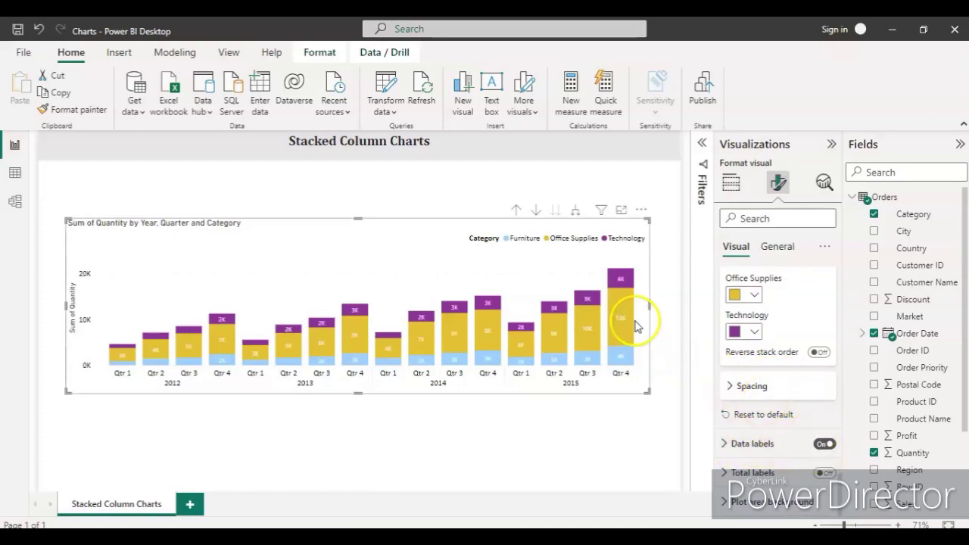
mouse_move(617, 286)
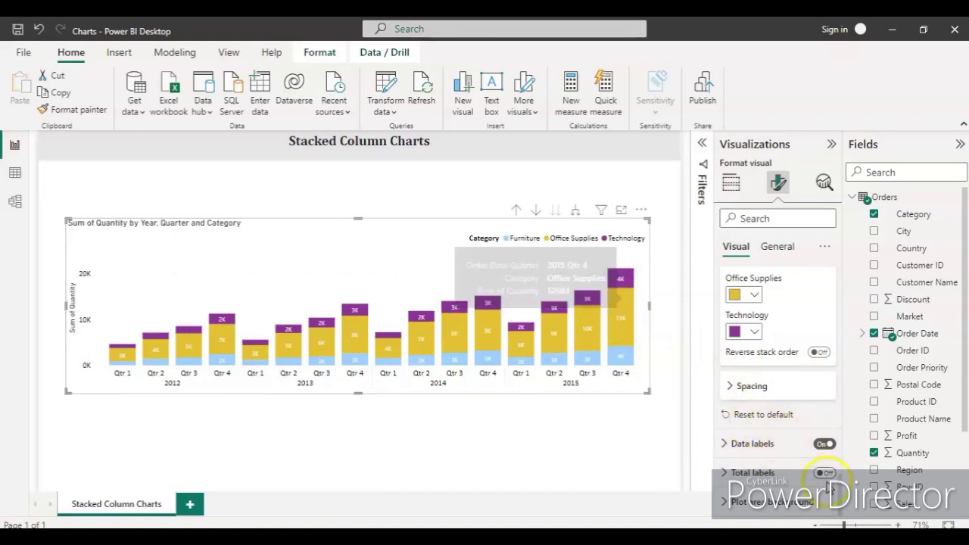
click(819, 446)
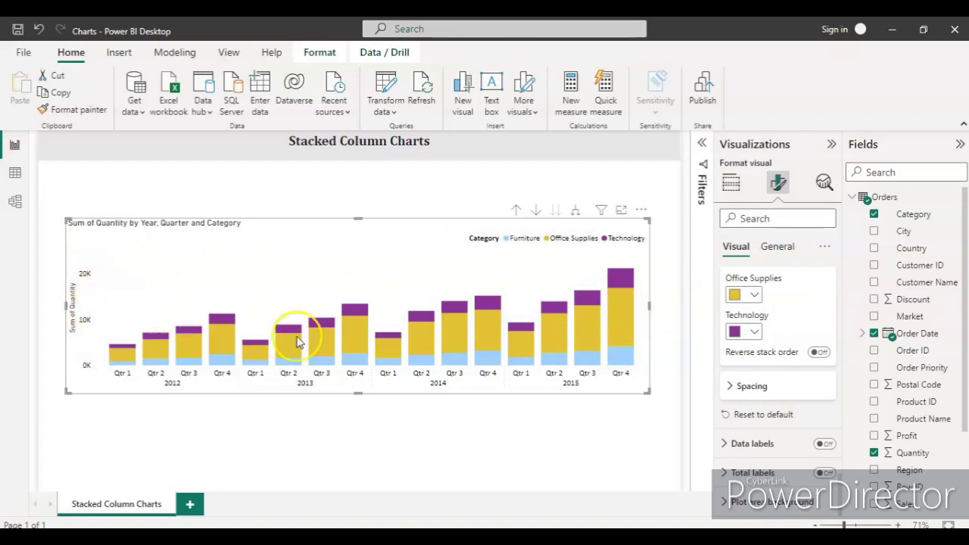
click(825, 445)
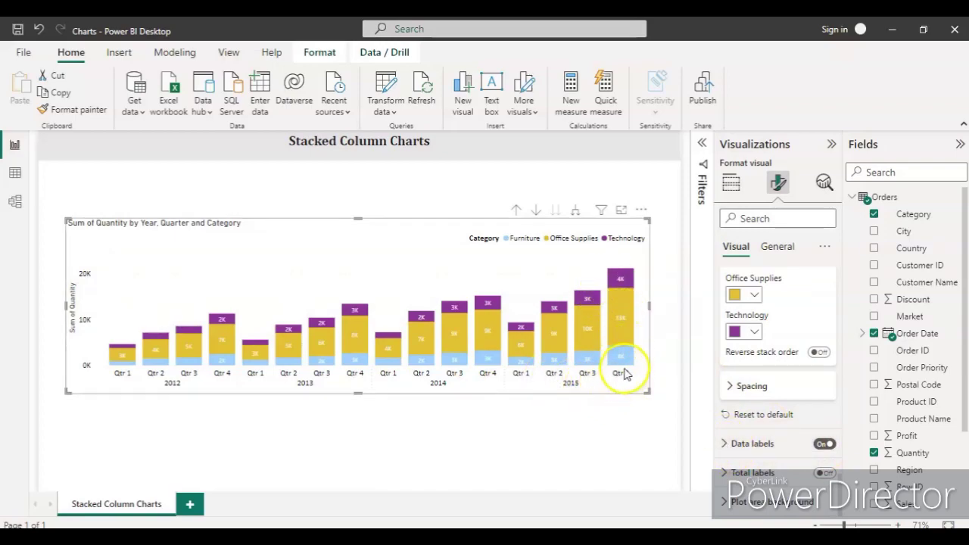
mouse_move(621, 283)
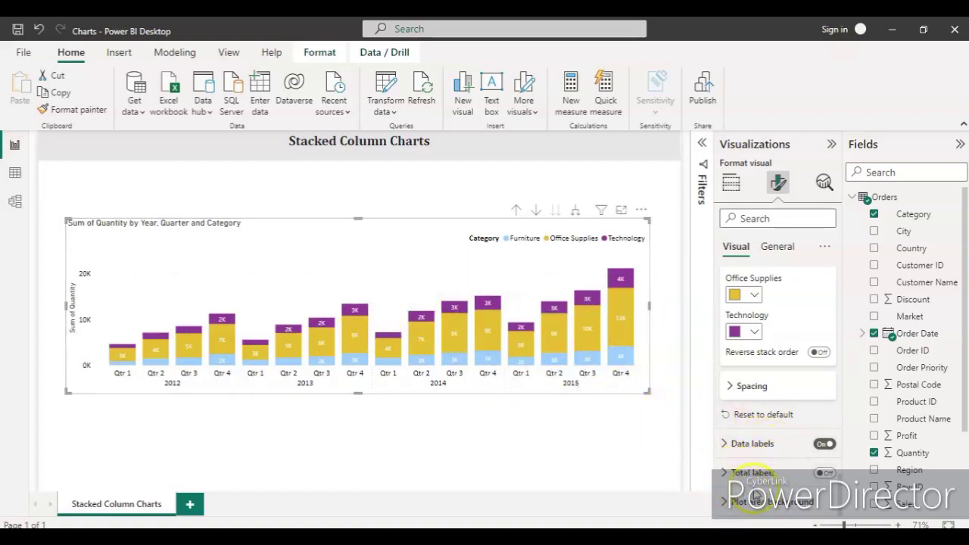
Center the chart title horizontally in the General title settings
scroll(765, 420, up, 10)
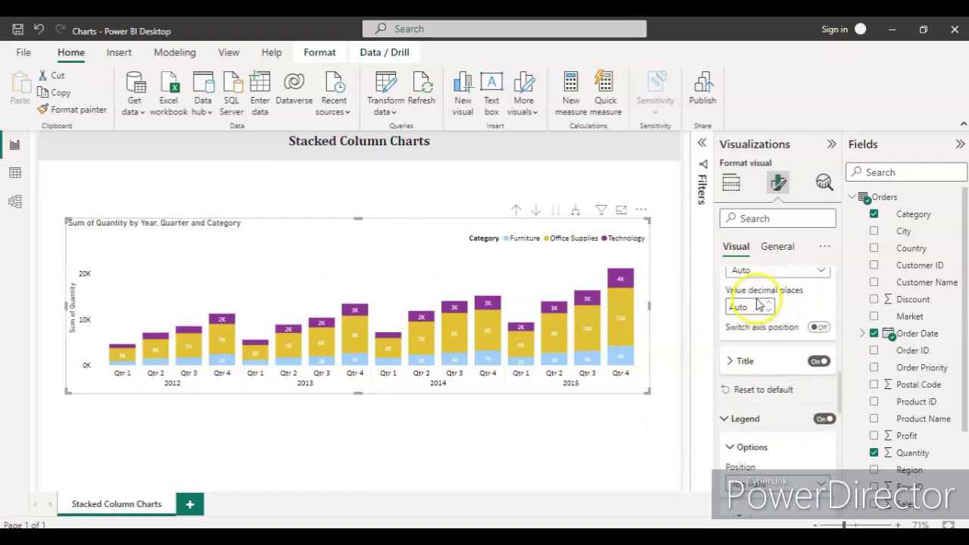
scroll(760, 305, up, 5)
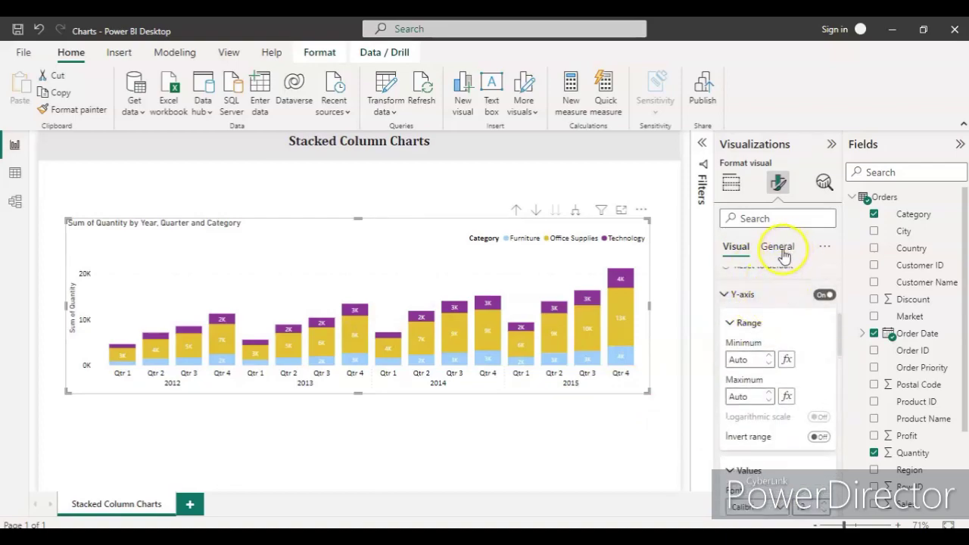
click(784, 256)
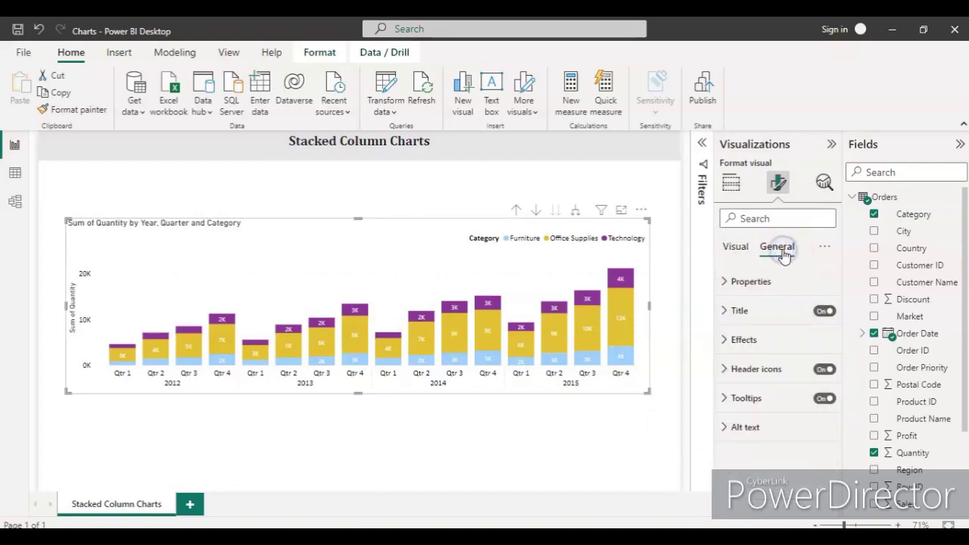
click(727, 311)
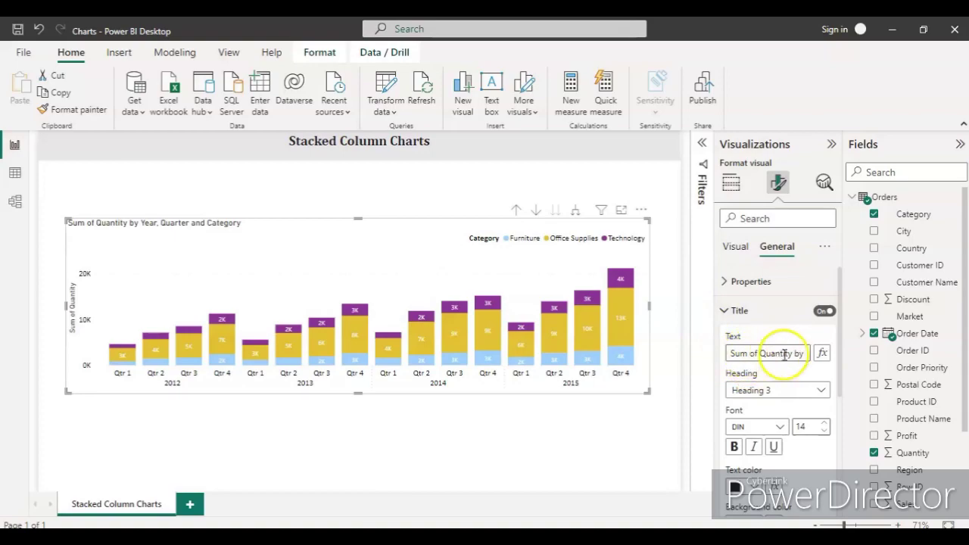
scroll(772, 394, down, 1)
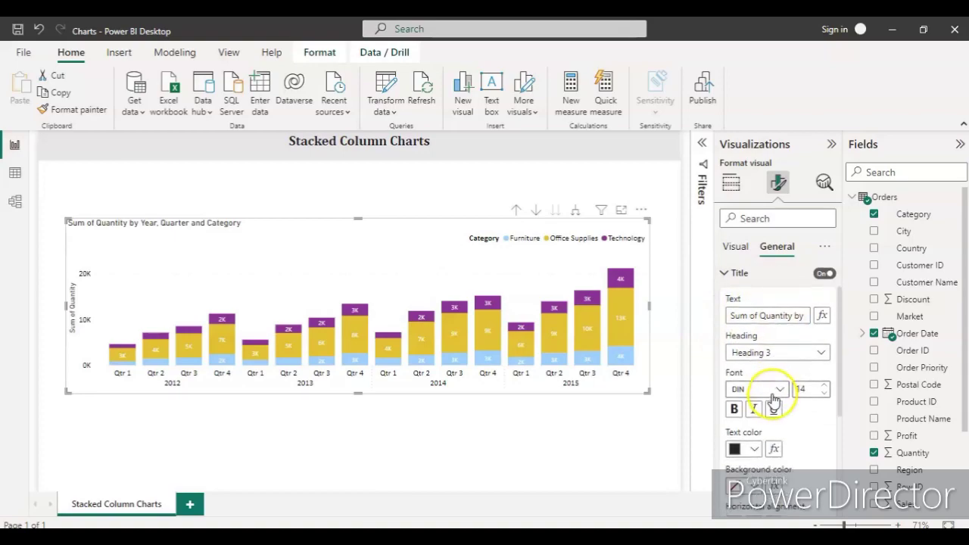
scroll(774, 411, down, 2)
click(753, 449)
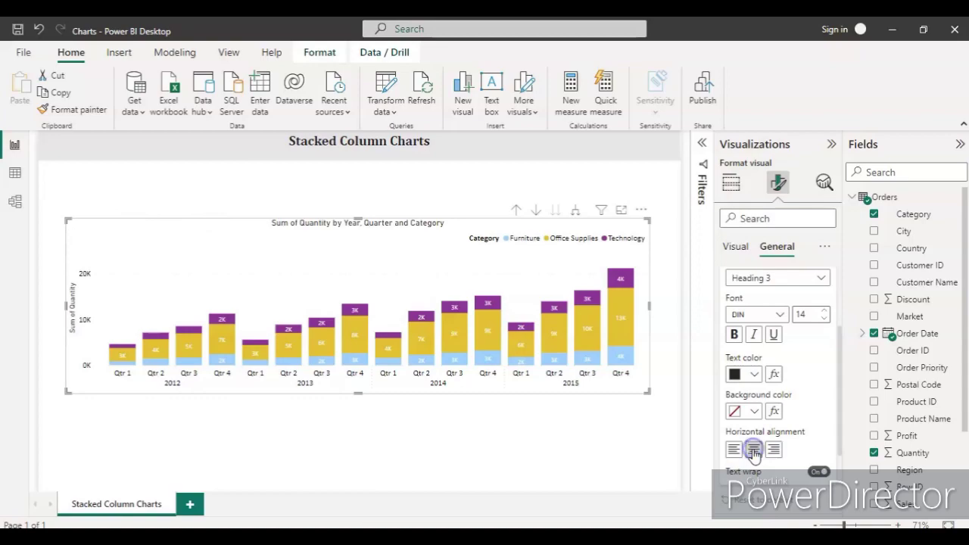
Set the chart title font size to 16
scroll(795, 404, up, 2)
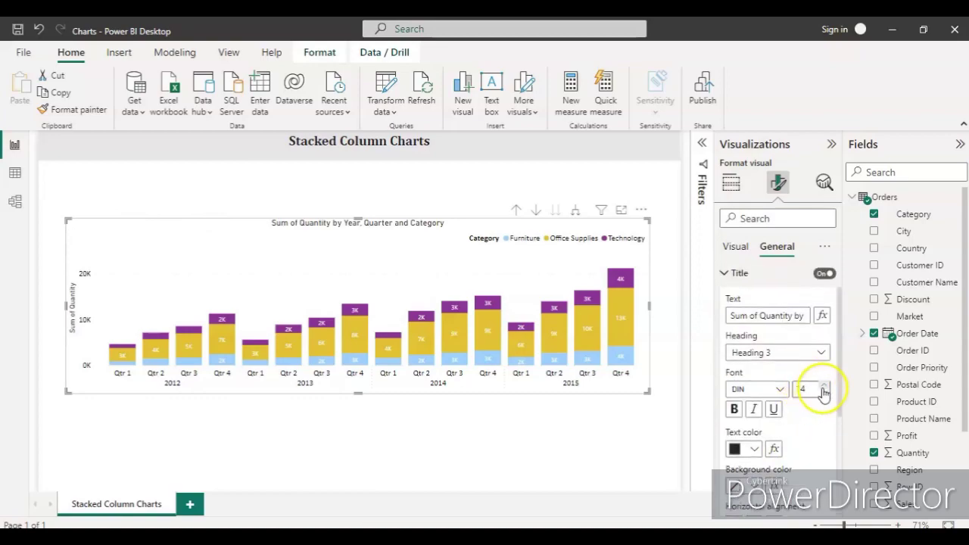
click(823, 388)
click(823, 387)
click(823, 388)
click(823, 387)
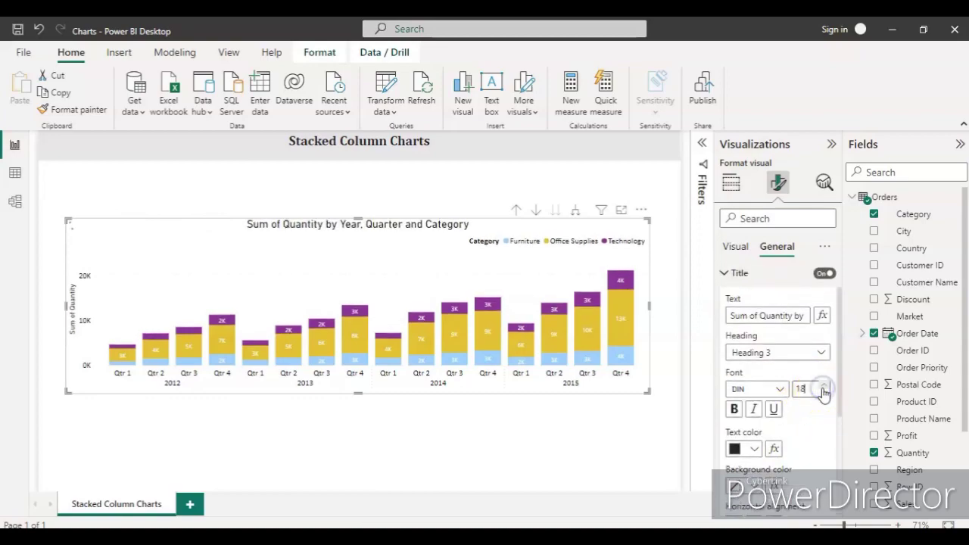
click(823, 393)
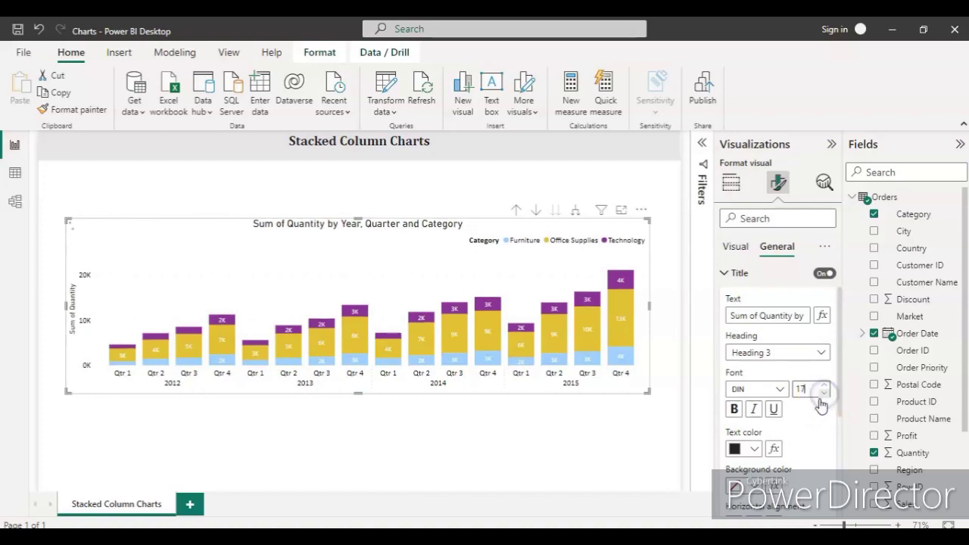
click(824, 394)
click(823, 394)
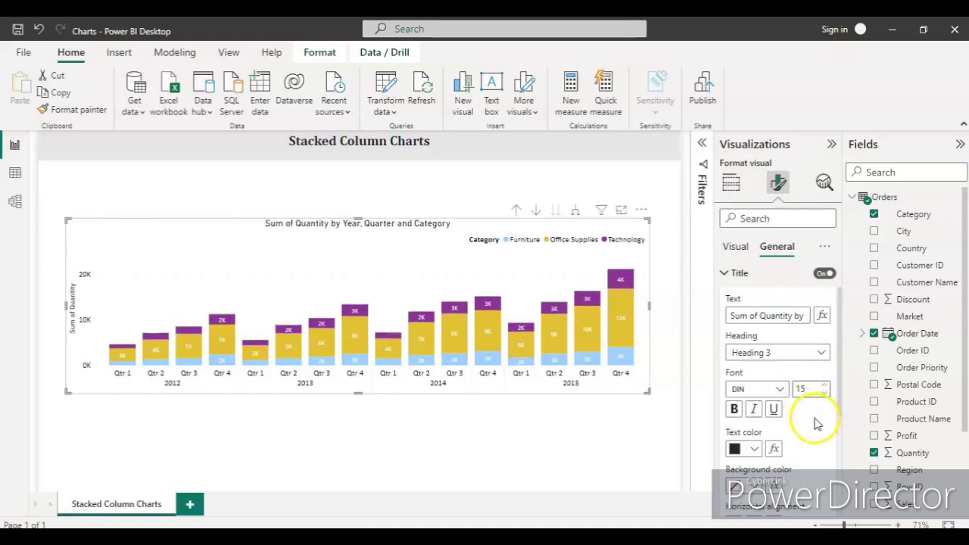
click(824, 384)
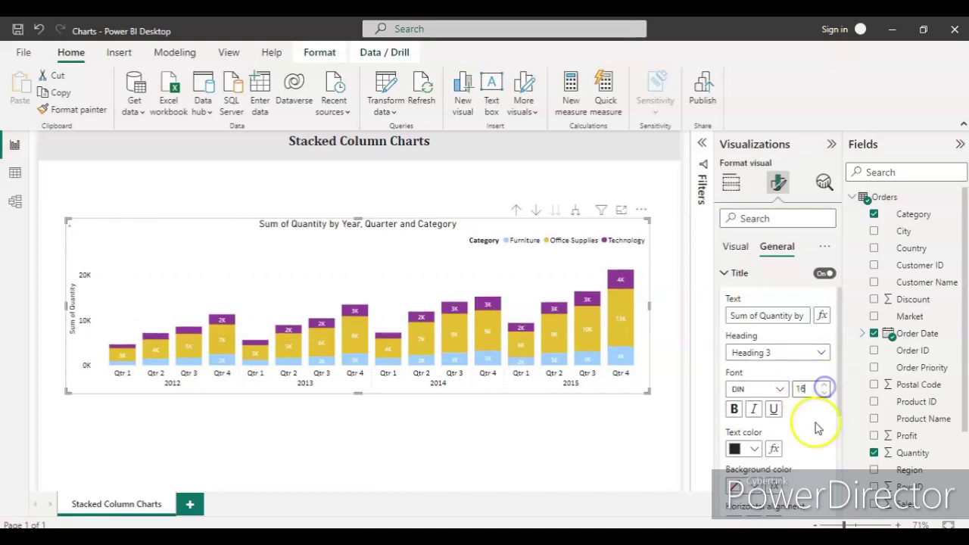
scroll(816, 425, down, 5)
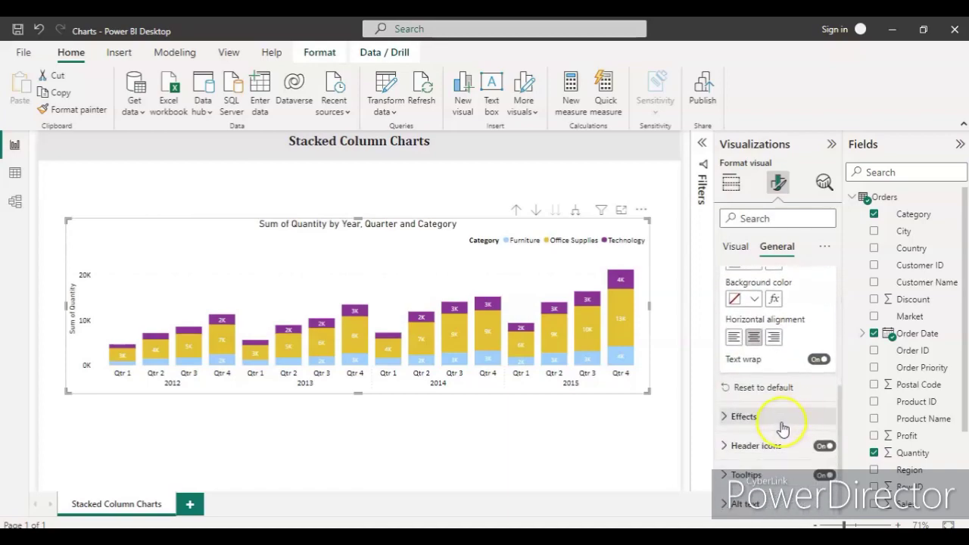
Give the chart a light grey #e6e6e6 background at 18% transparency
click(730, 415)
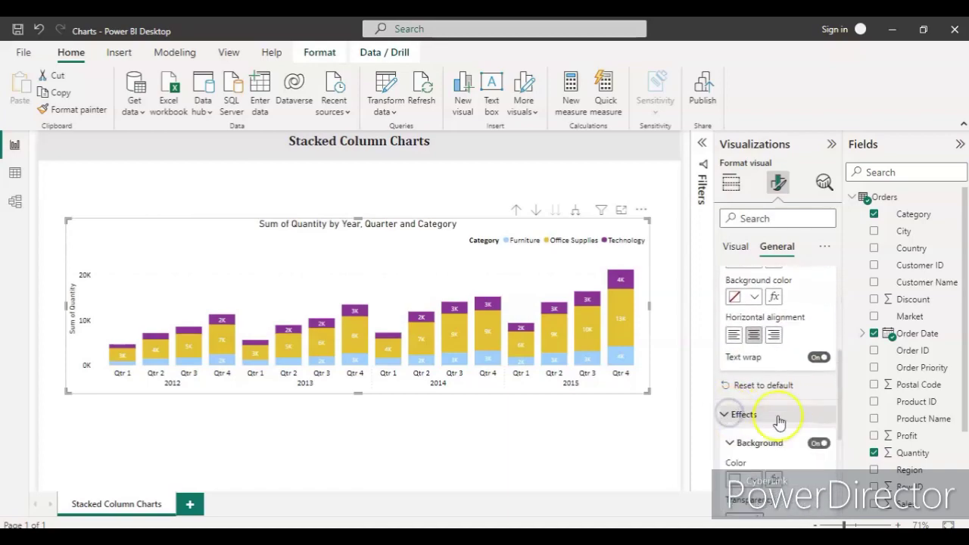
scroll(788, 409, down, 3)
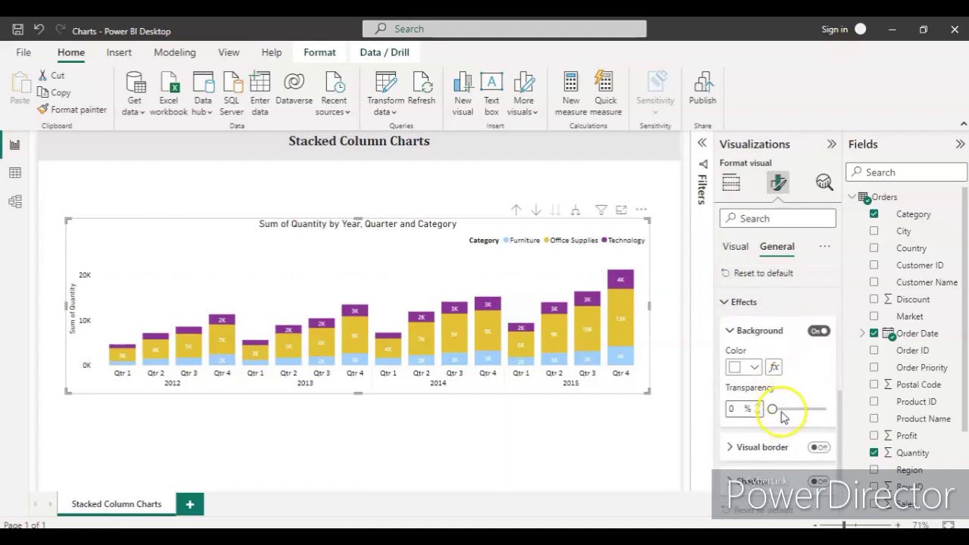
click(757, 369)
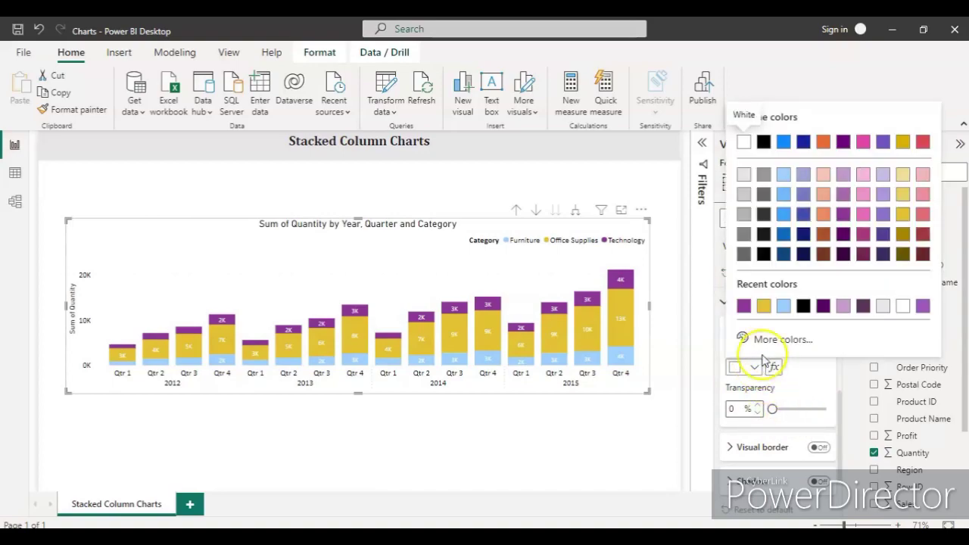
click(883, 307)
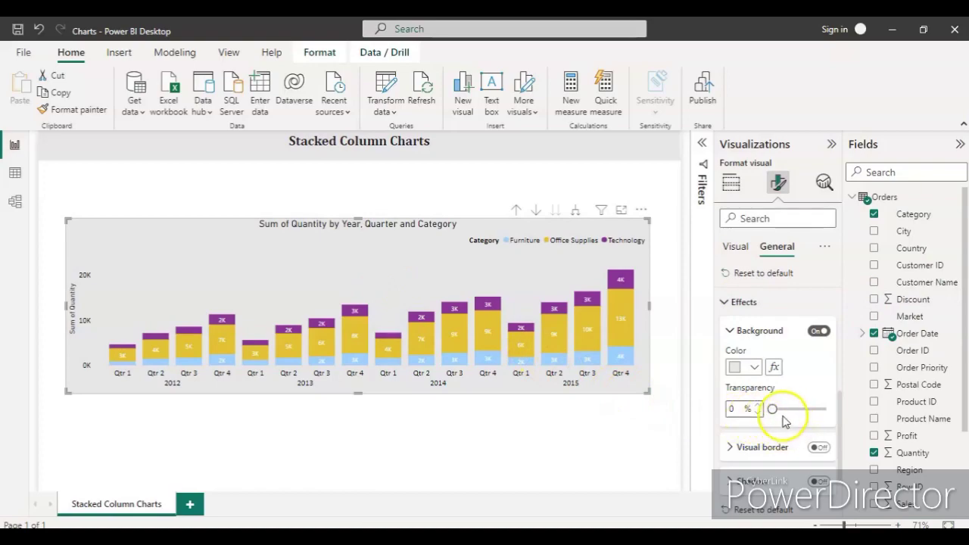
drag(772, 409, 776, 409)
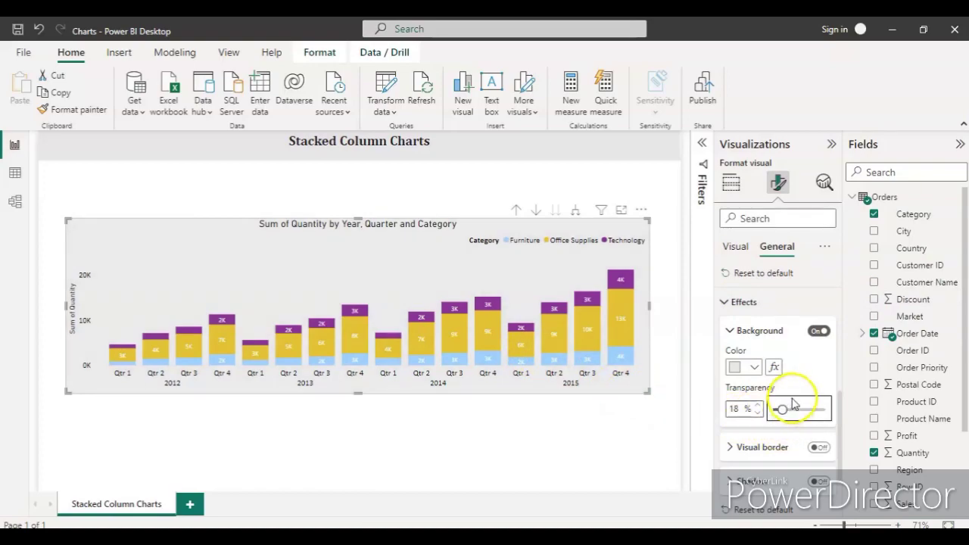
Turn on the visual border and deselect the chart to view it
scroll(791, 383, down, 1)
click(818, 411)
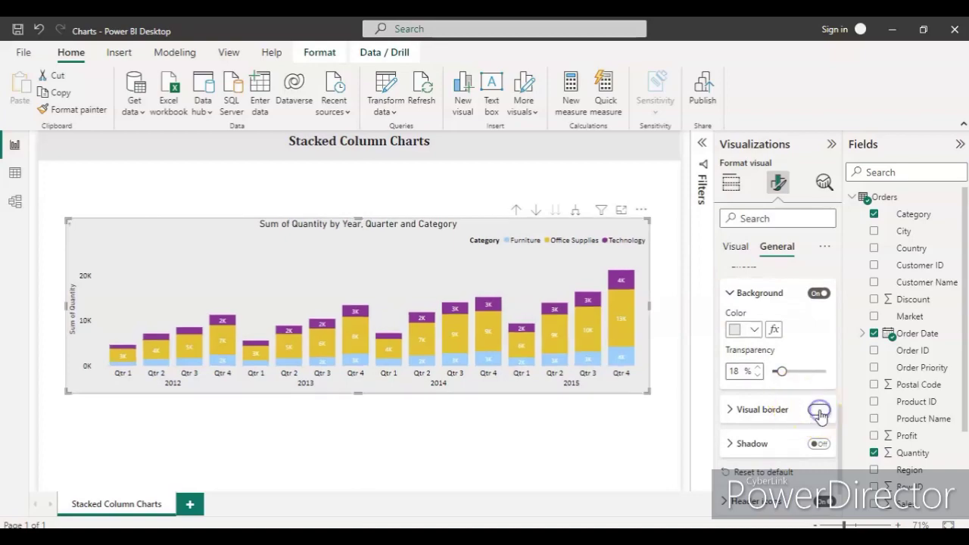
click(611, 435)
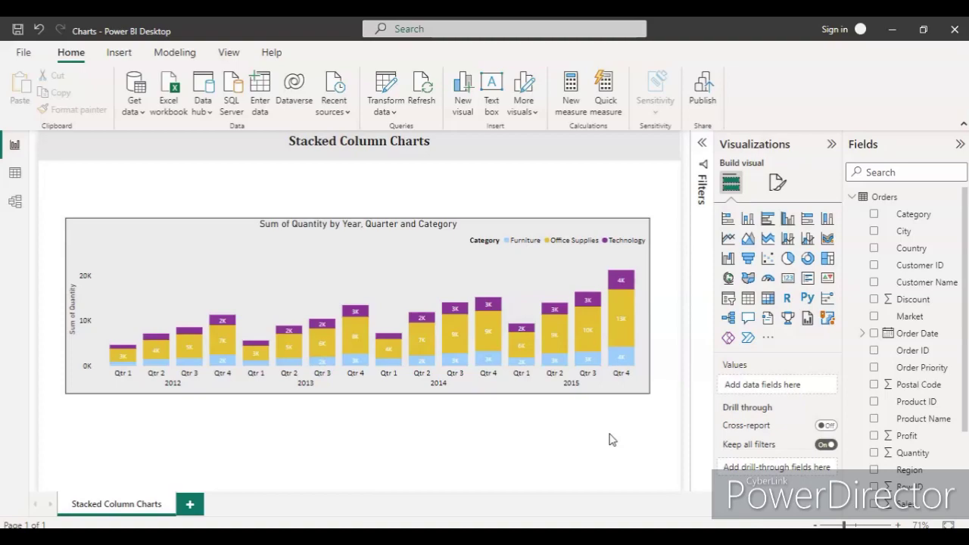
click(273, 253)
click(392, 449)
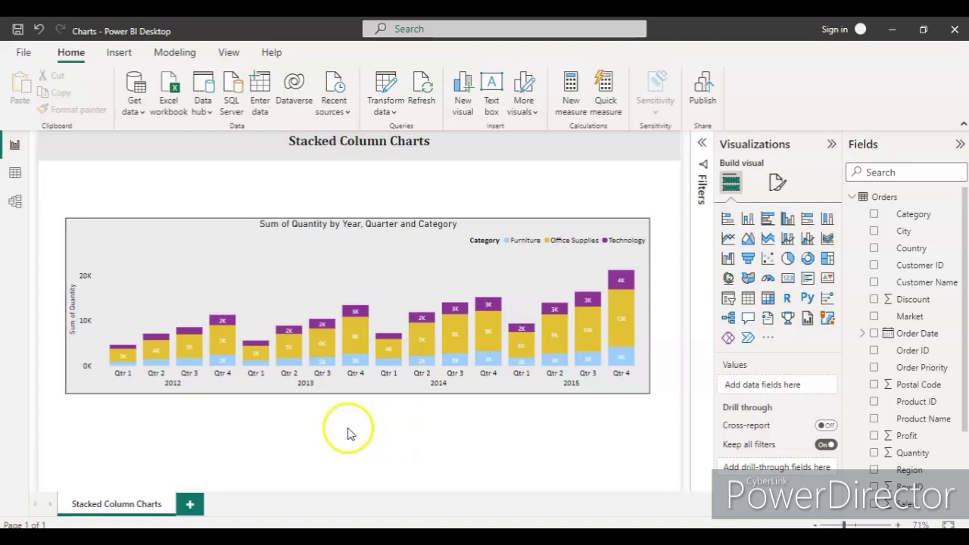